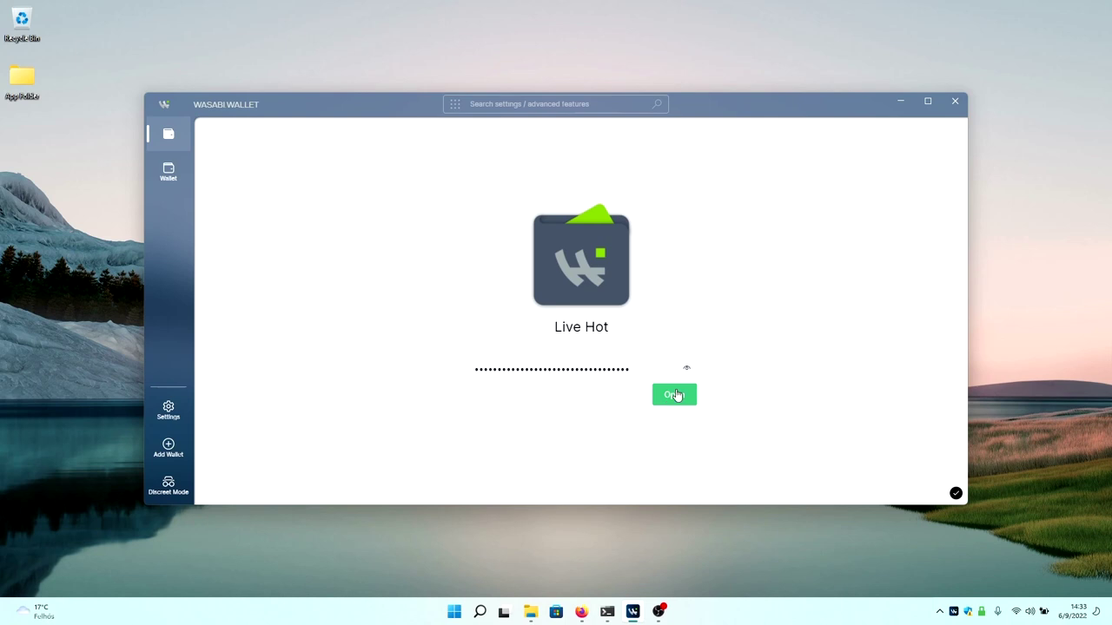
Unlock the Live Hot wallet with its password.
left_click(676, 395)
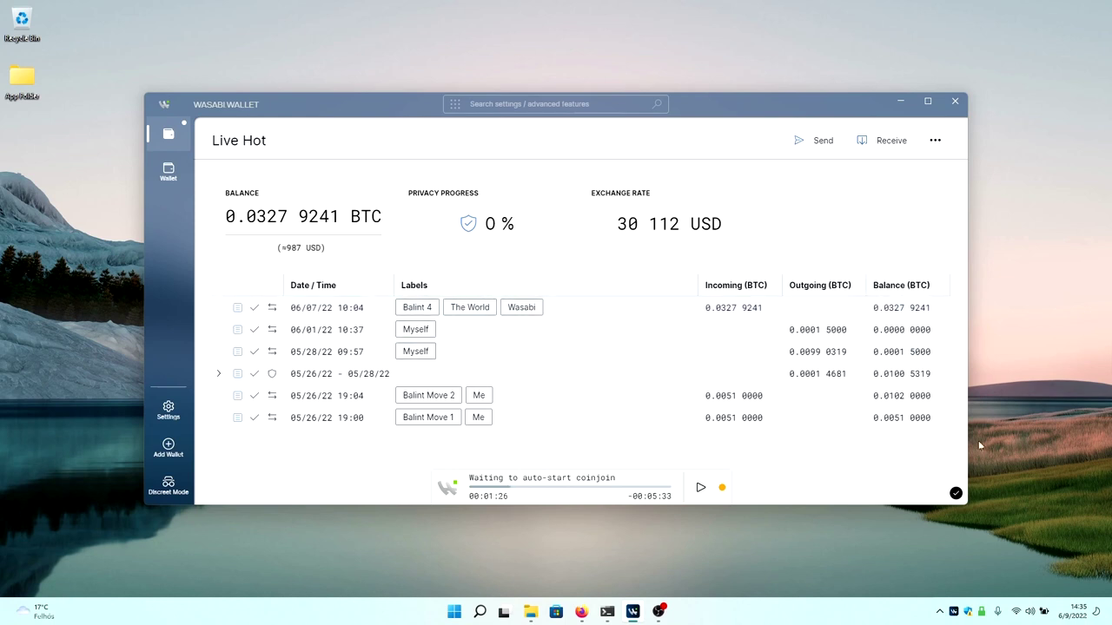
Start coinjoin for Live Hot immediately instead of waiting for auto-start.
left_click(701, 489)
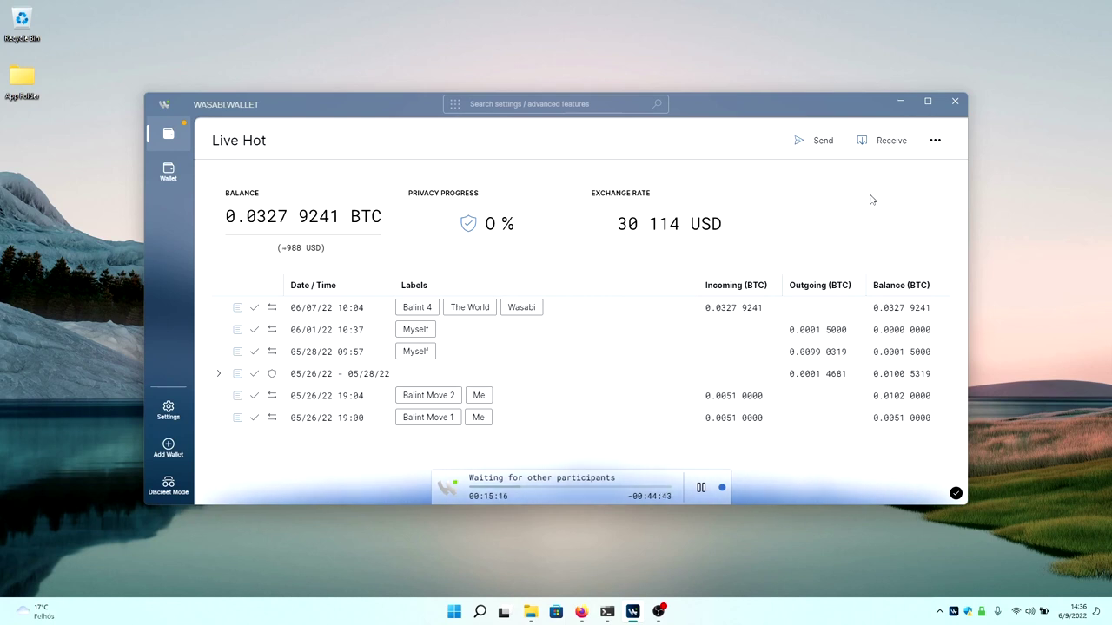
Begin creating a new receive address for the Live Hot wallet.
left_click(877, 147)
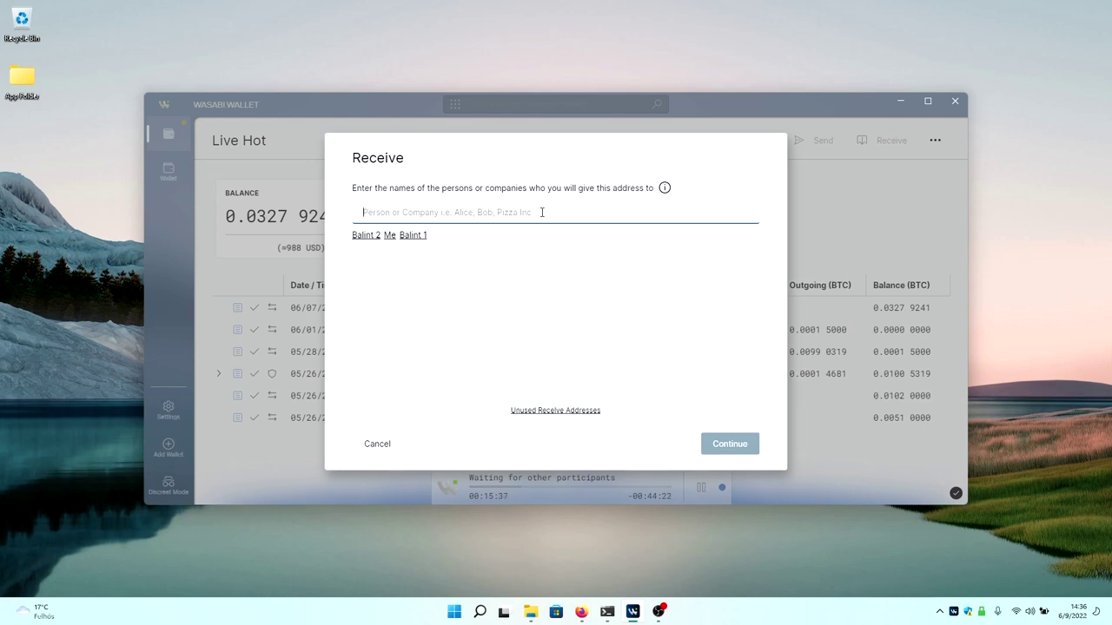
Label the new receive address with Coinbase and Mother.
left_click(541, 212)
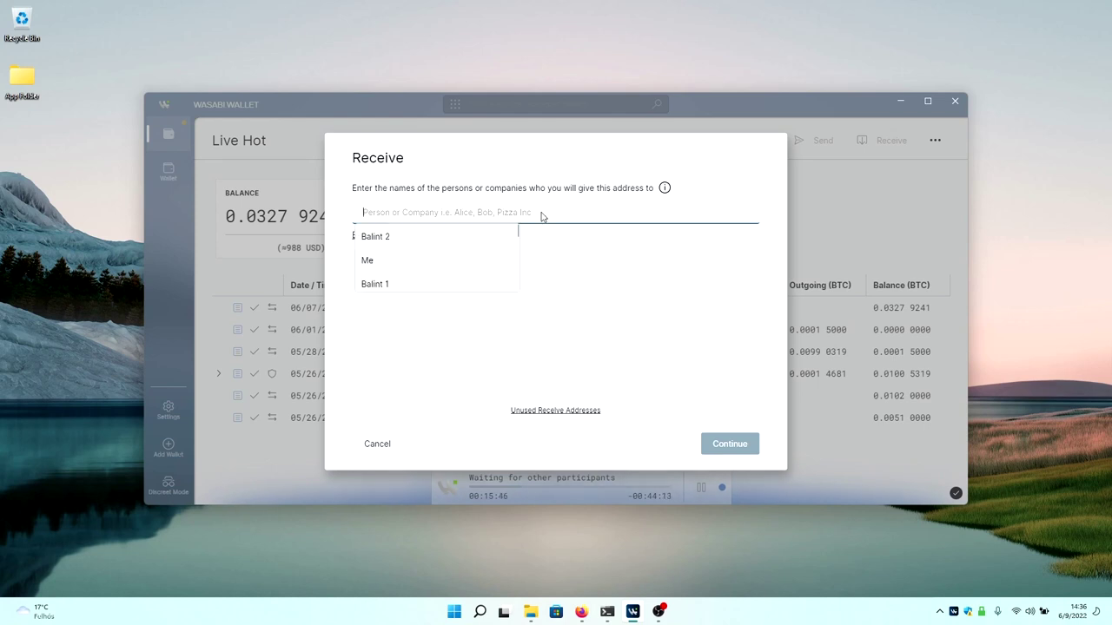
type("Coinbase")
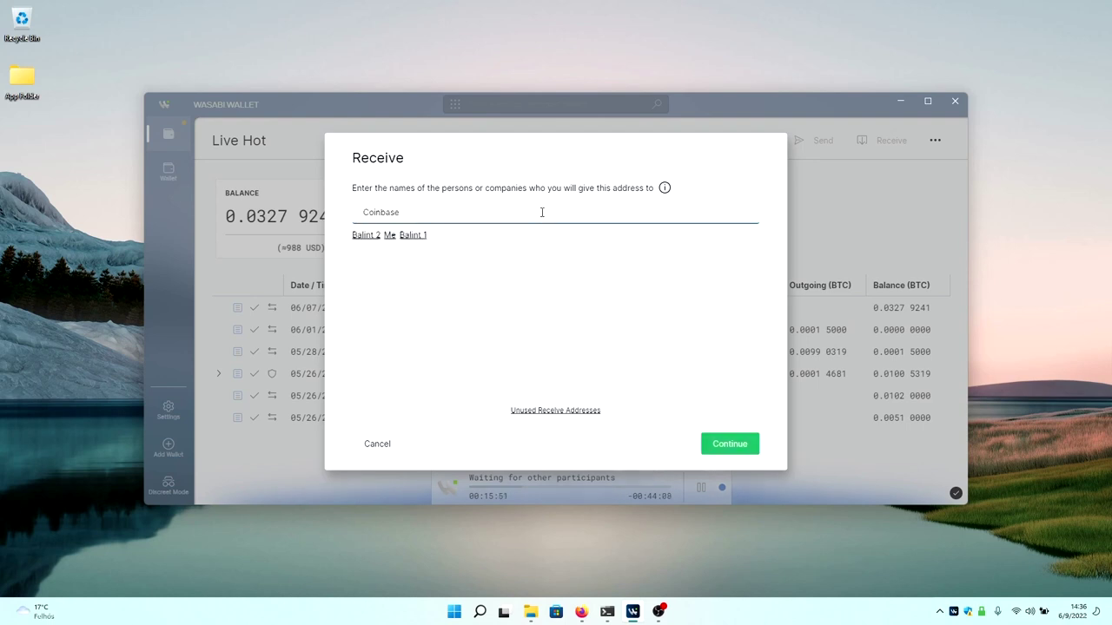
key("Return")
type("Mo")
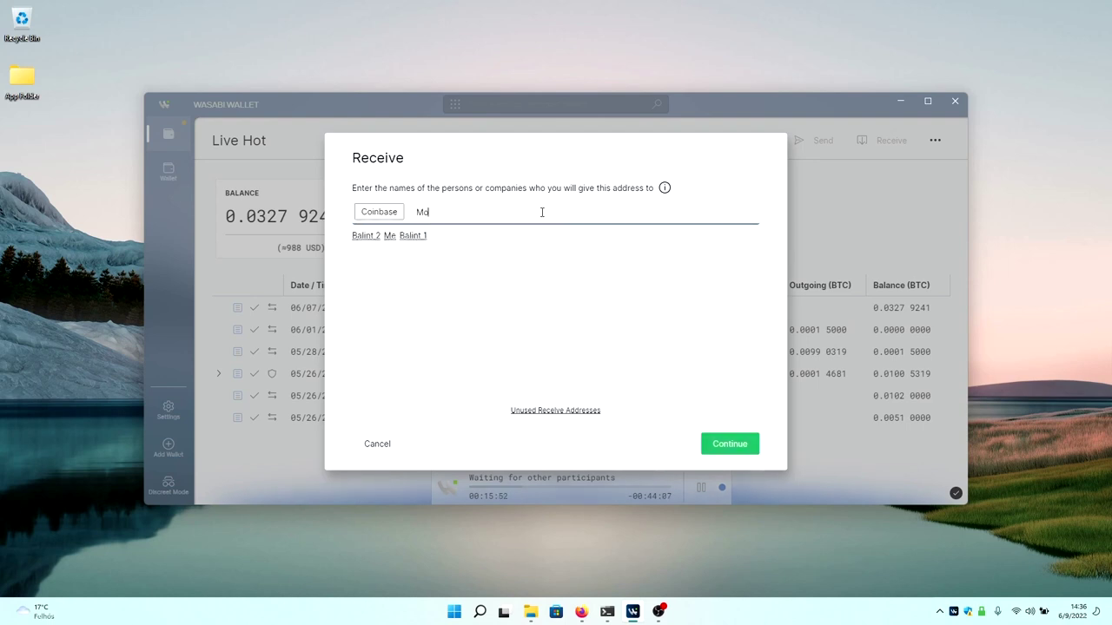
type("ther")
key("Return")
Glance at unused receive addresses, then generate the labelled address and return to the overview.
left_click(583, 411)
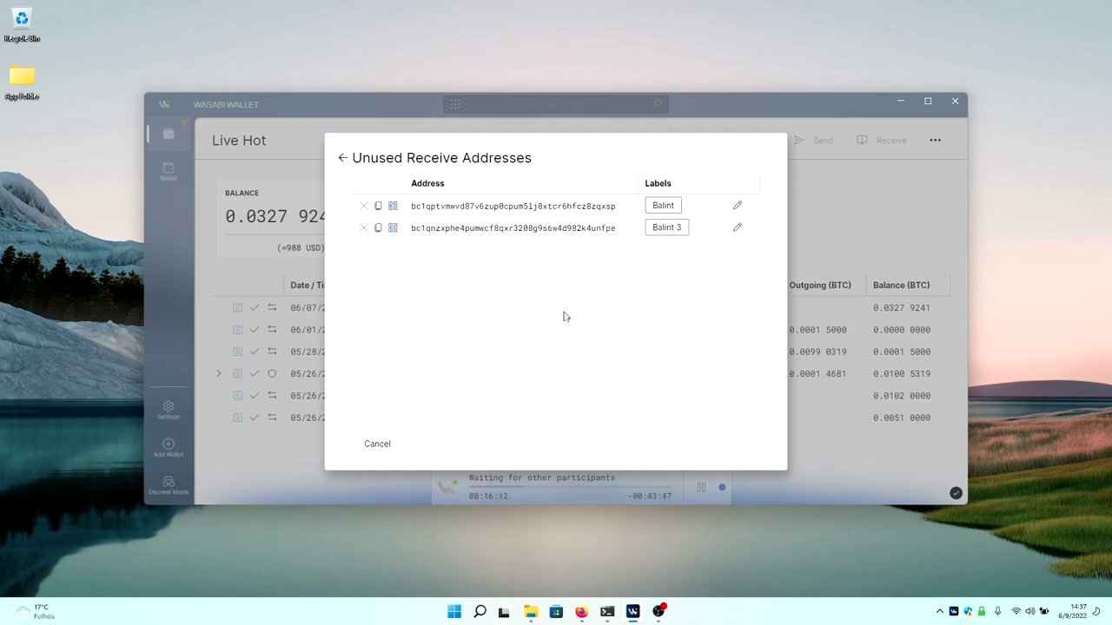
left_click(343, 158)
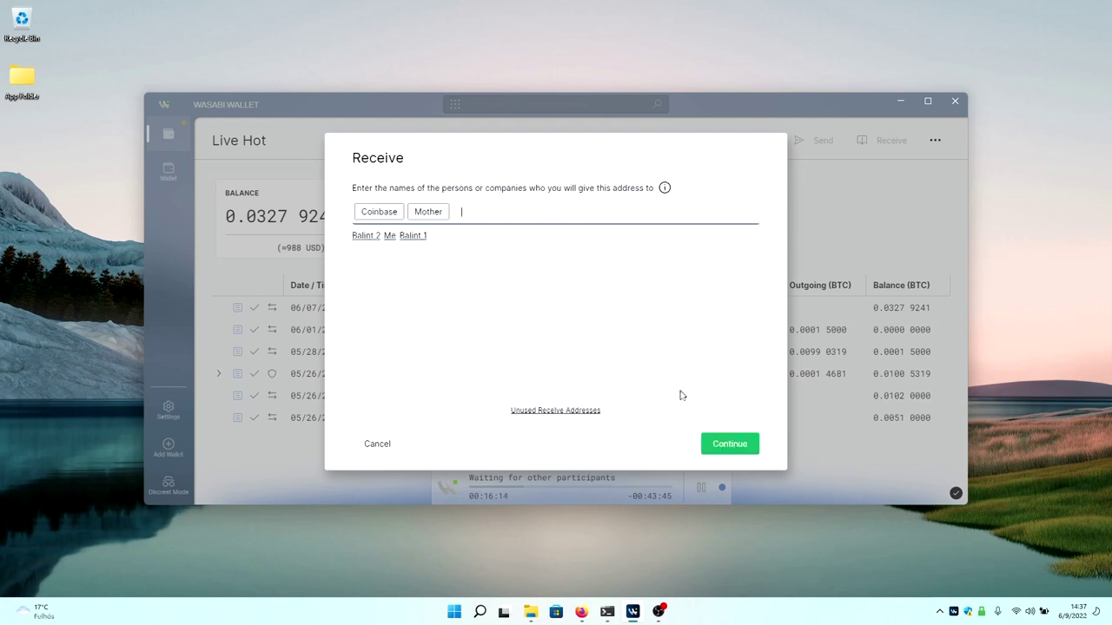
left_click(726, 446)
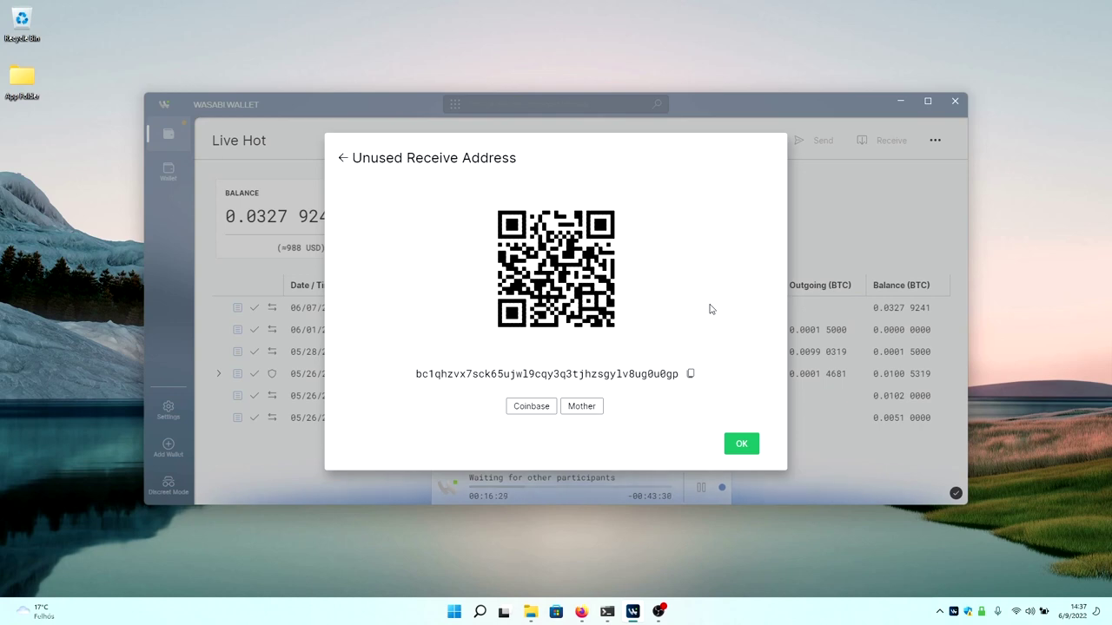
left_click(741, 443)
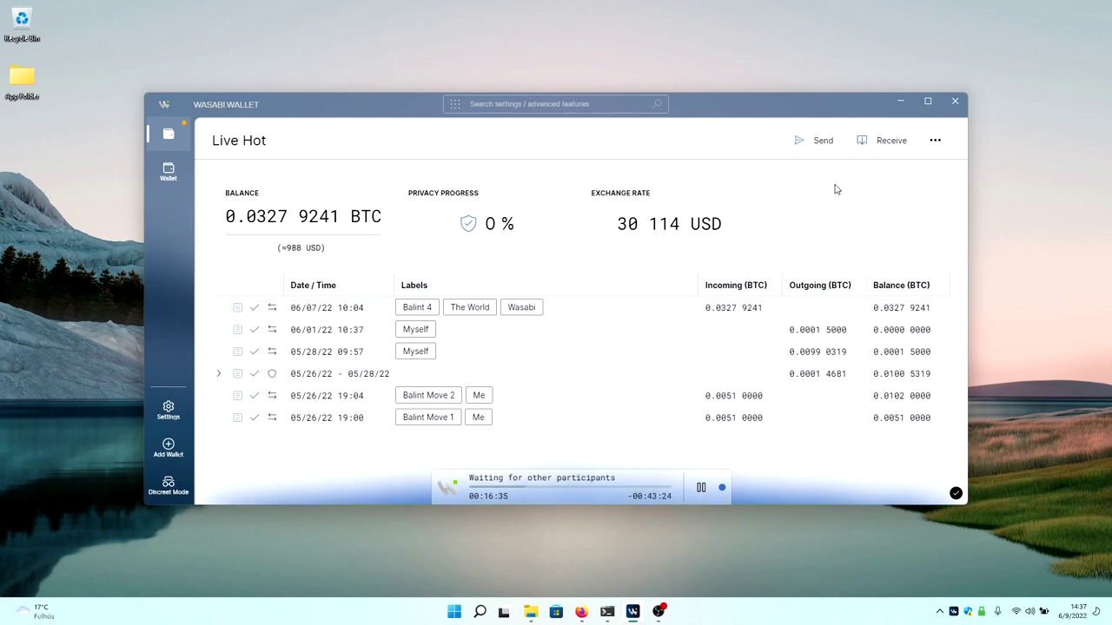
Draft a 100 USD payment with a recipient label and bring up its fee preferences.
left_click(822, 140)
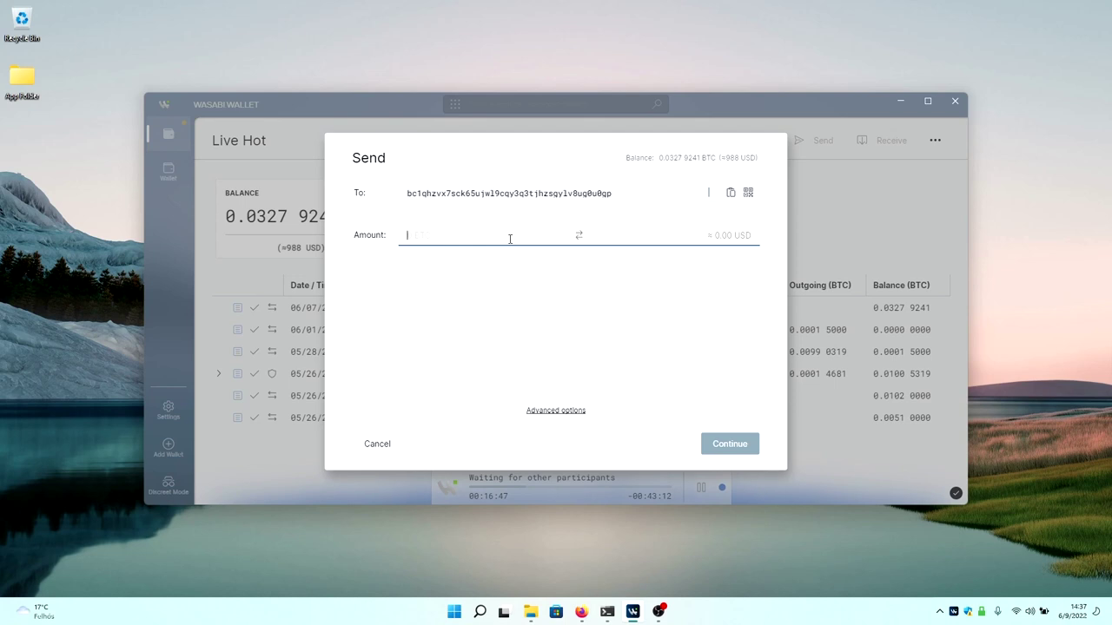
left_click(579, 235)
type("100")
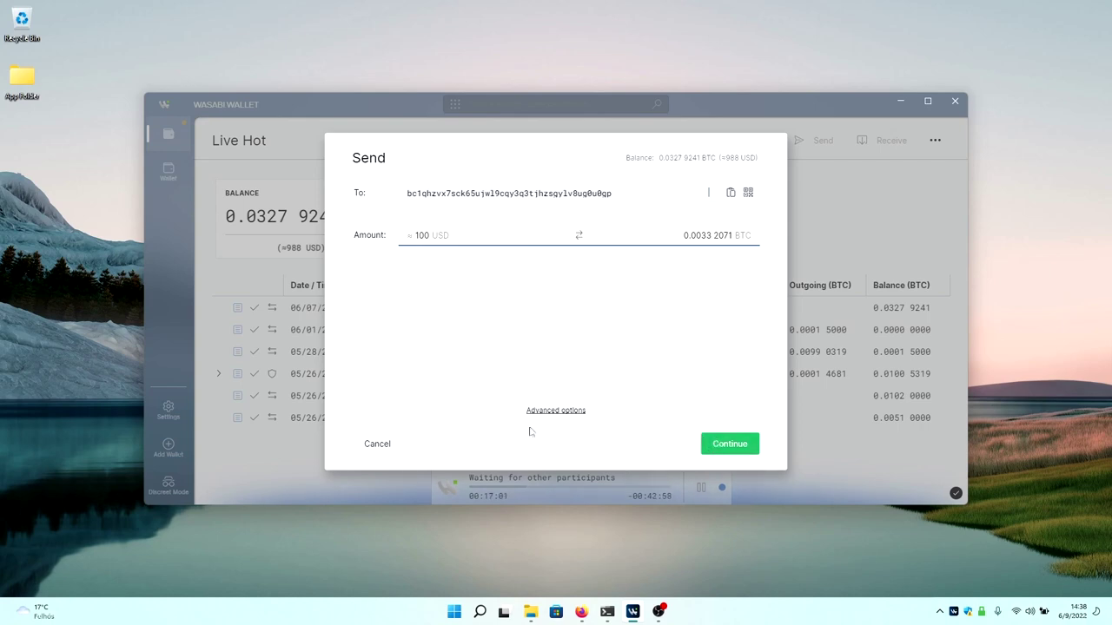
left_click(735, 444)
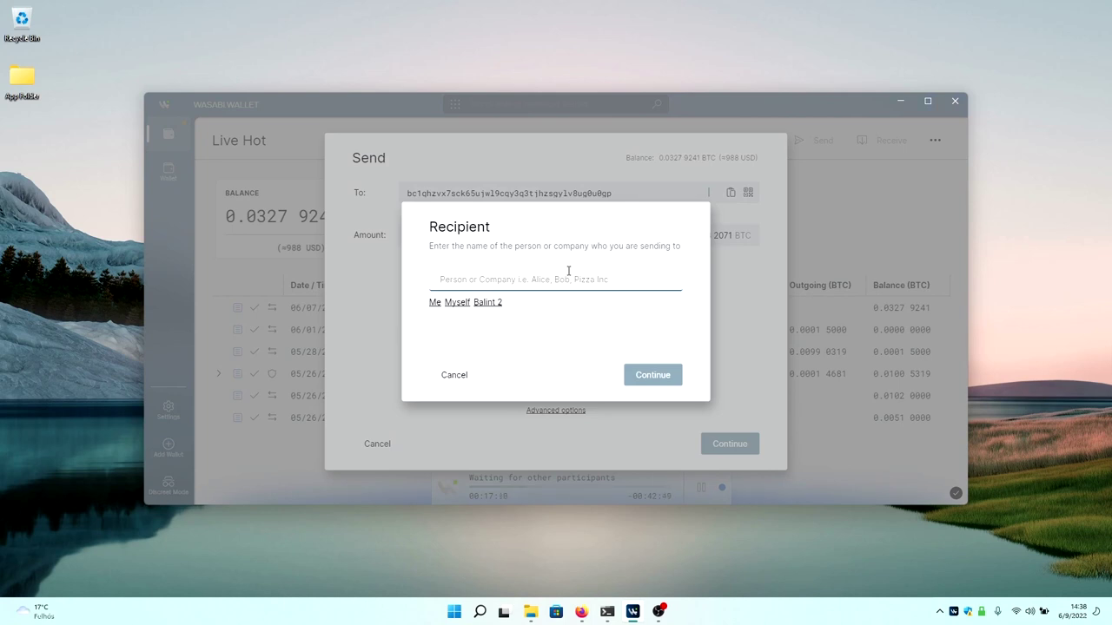
type("Balint 4")
key("Return")
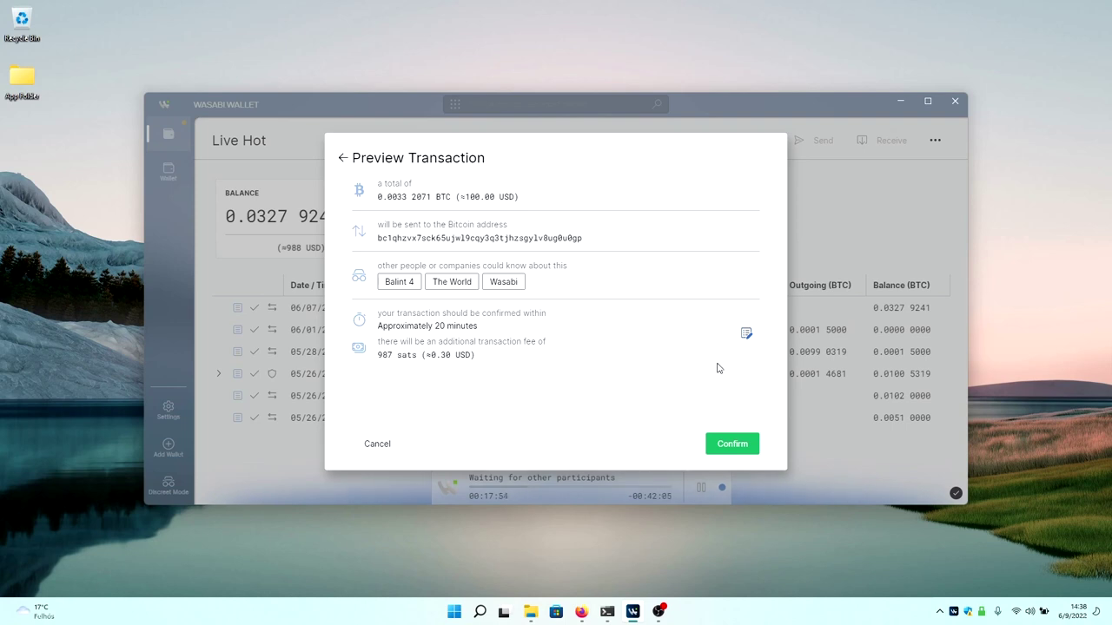
left_click(745, 336)
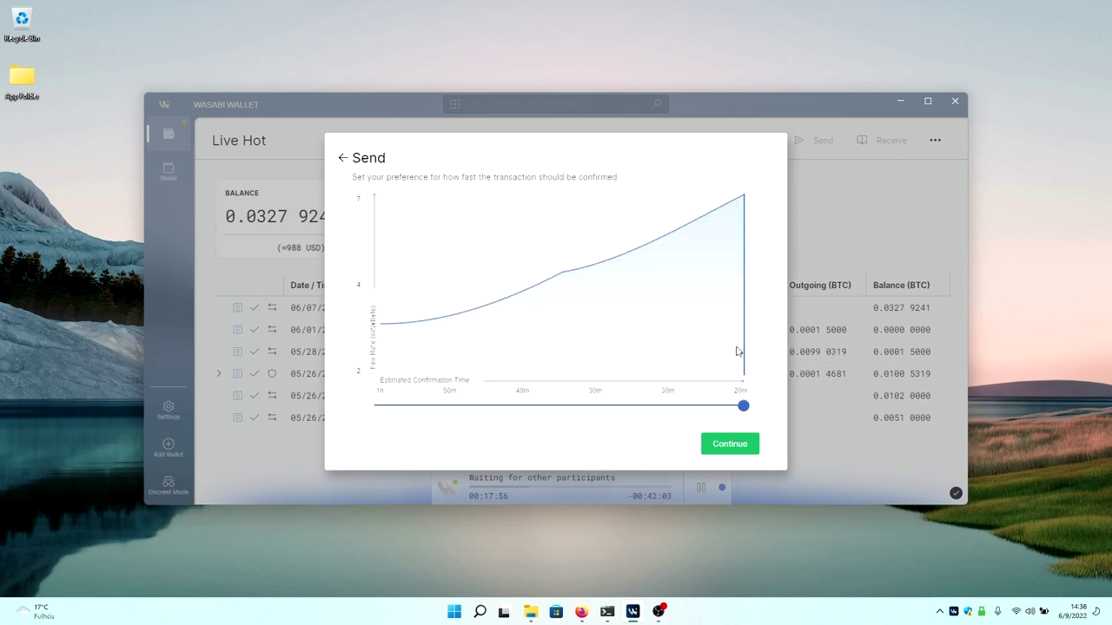
Lower the fee to about one-hour confirmation, then cancel the 100 USD payment.
left_click_drag(742, 405, 380, 405)
left_click(730, 444)
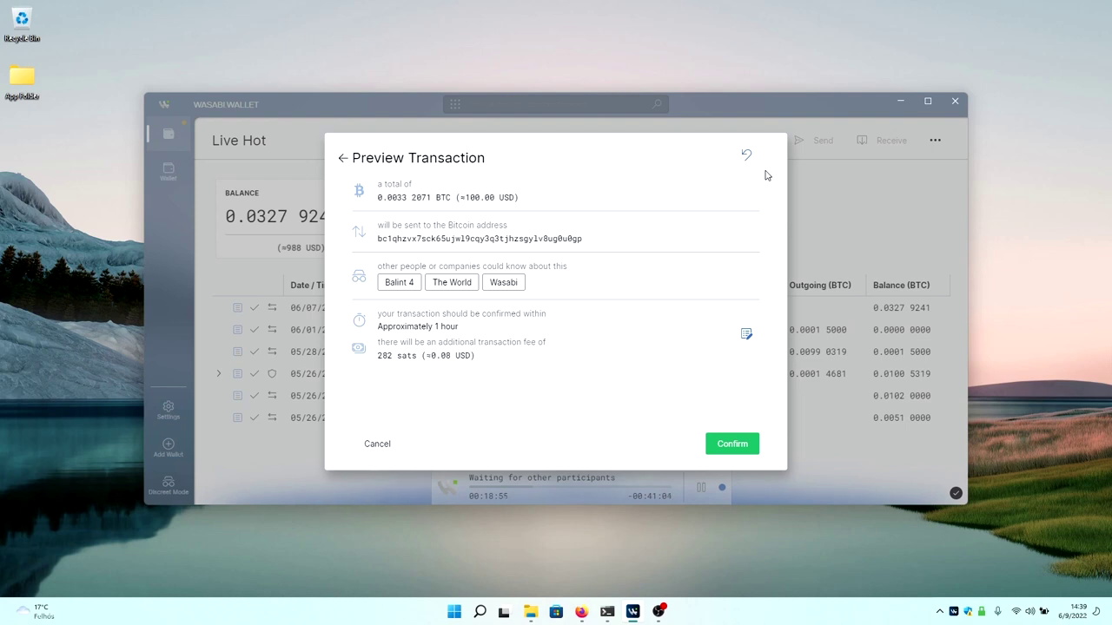
left_click(376, 444)
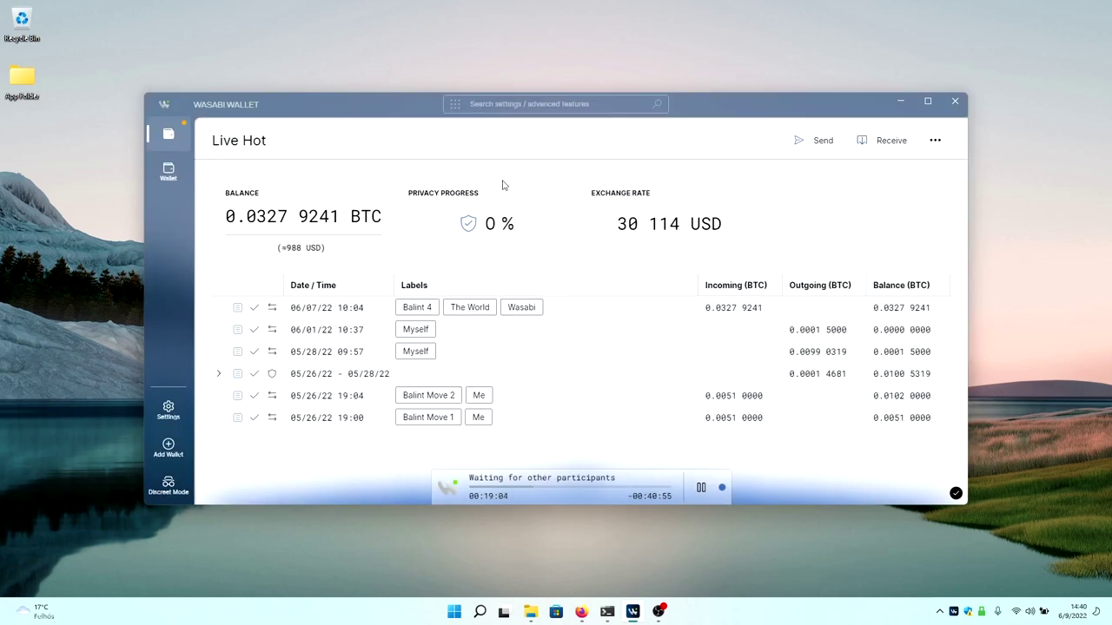
left_click(937, 140)
left_click(927, 161)
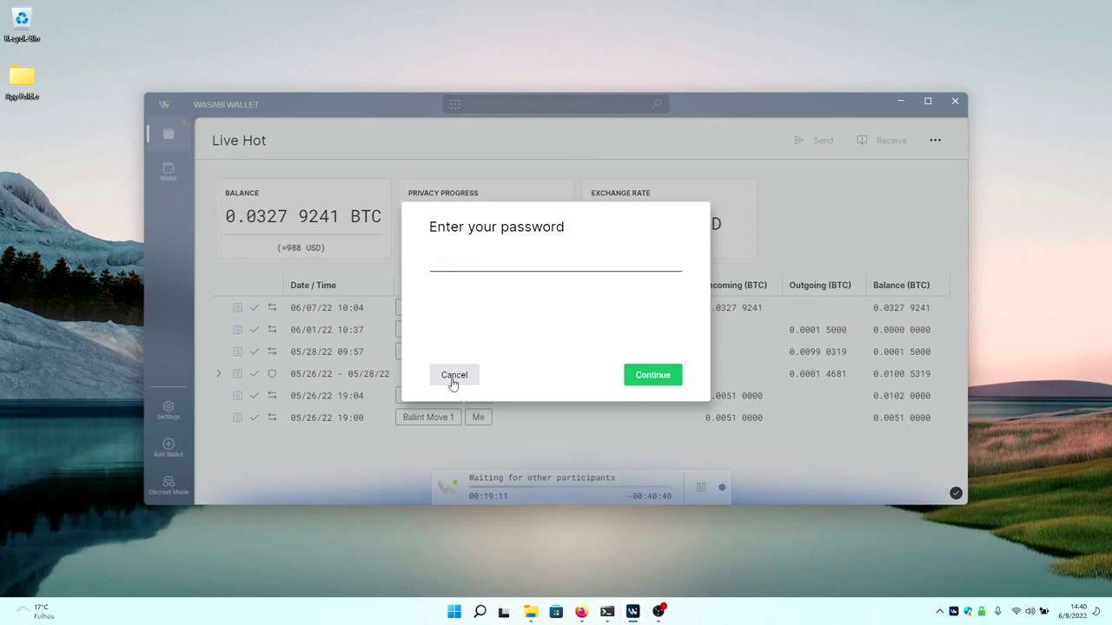
left_click(452, 380)
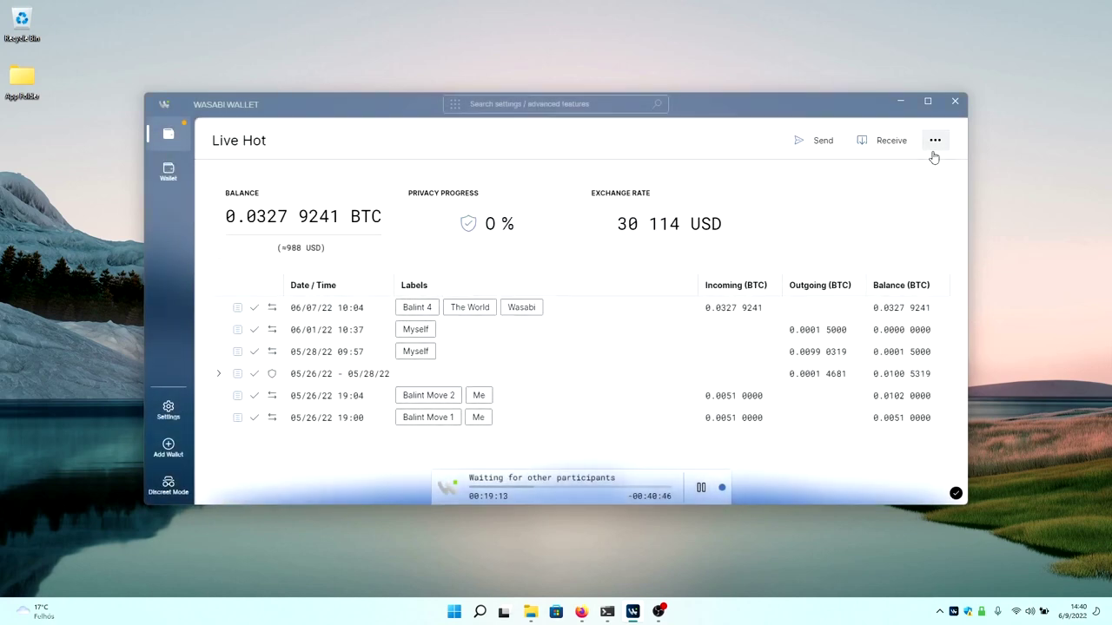
left_click(935, 140)
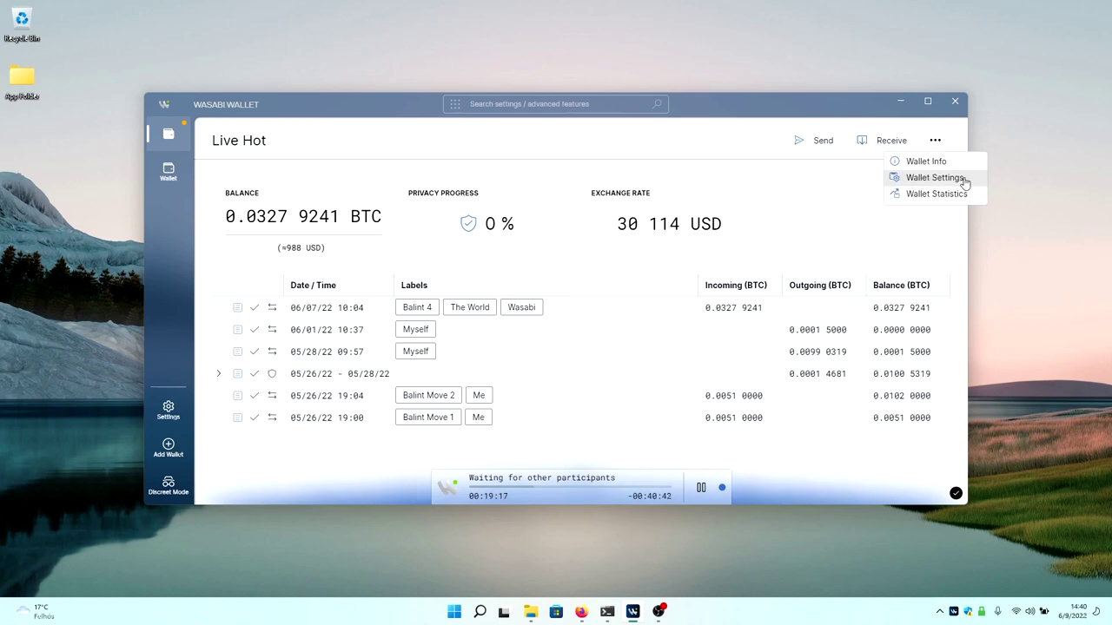
left_click(935, 178)
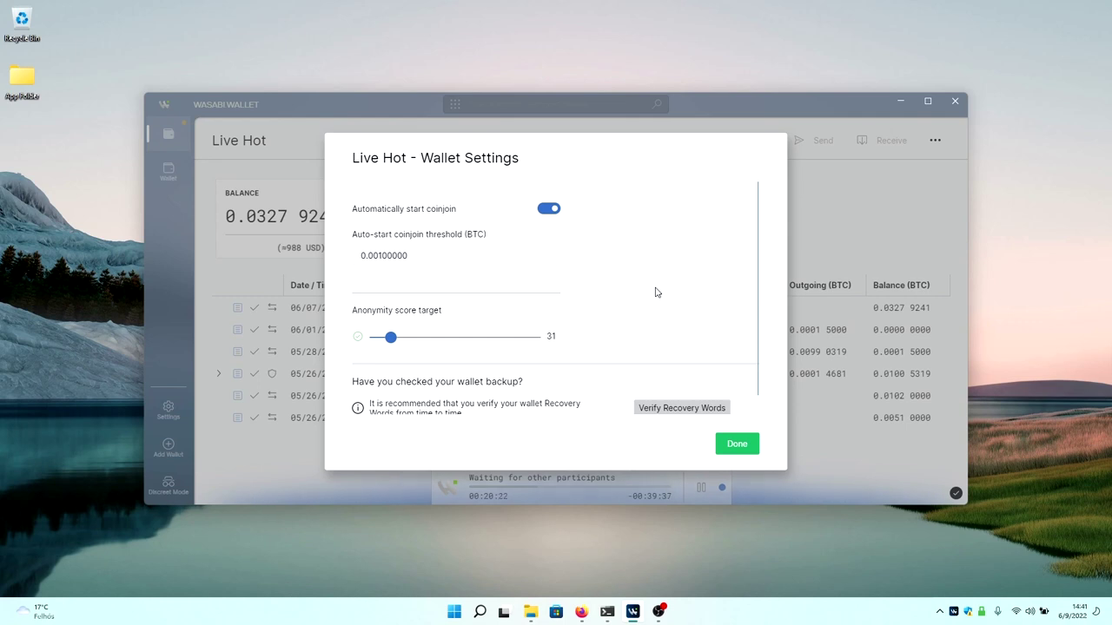
scroll(655, 293, "down", 1)
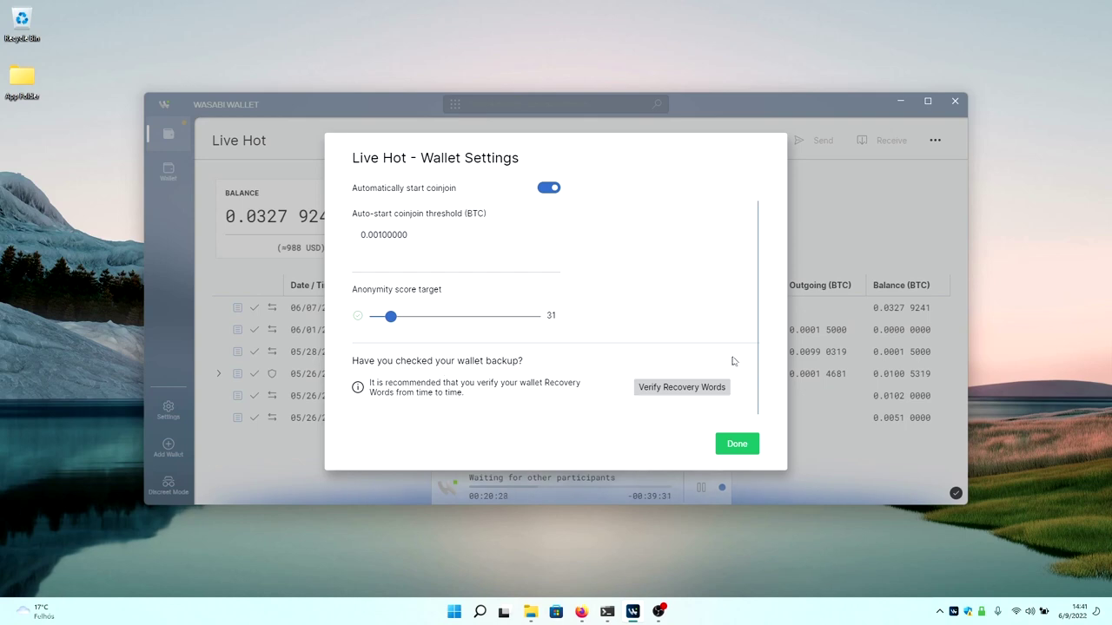
left_click(742, 450)
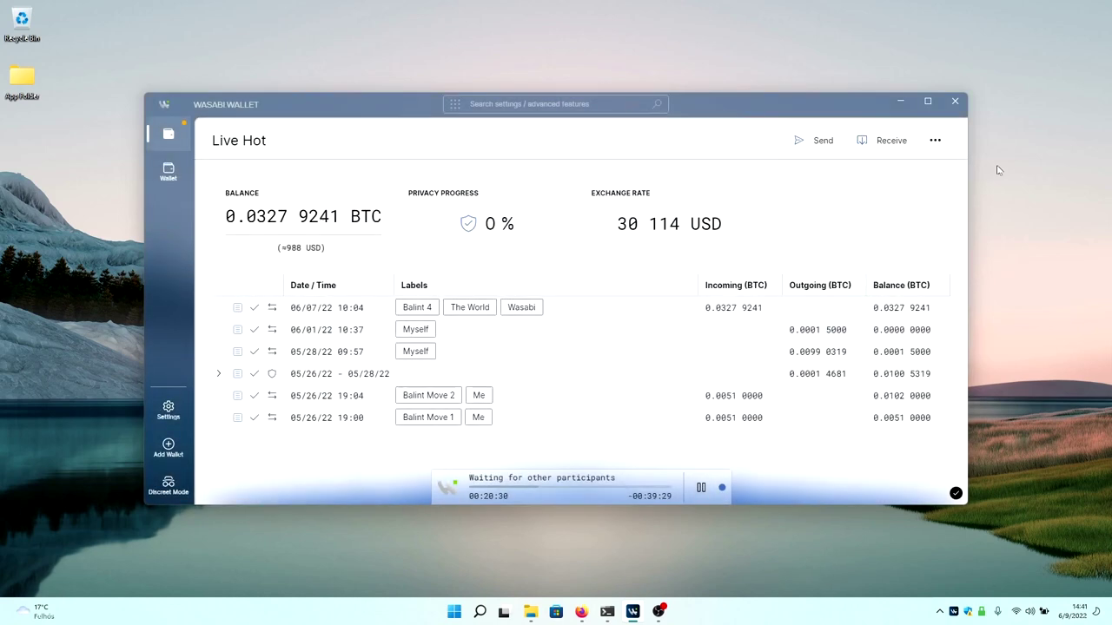
left_click(935, 141)
left_click(918, 195)
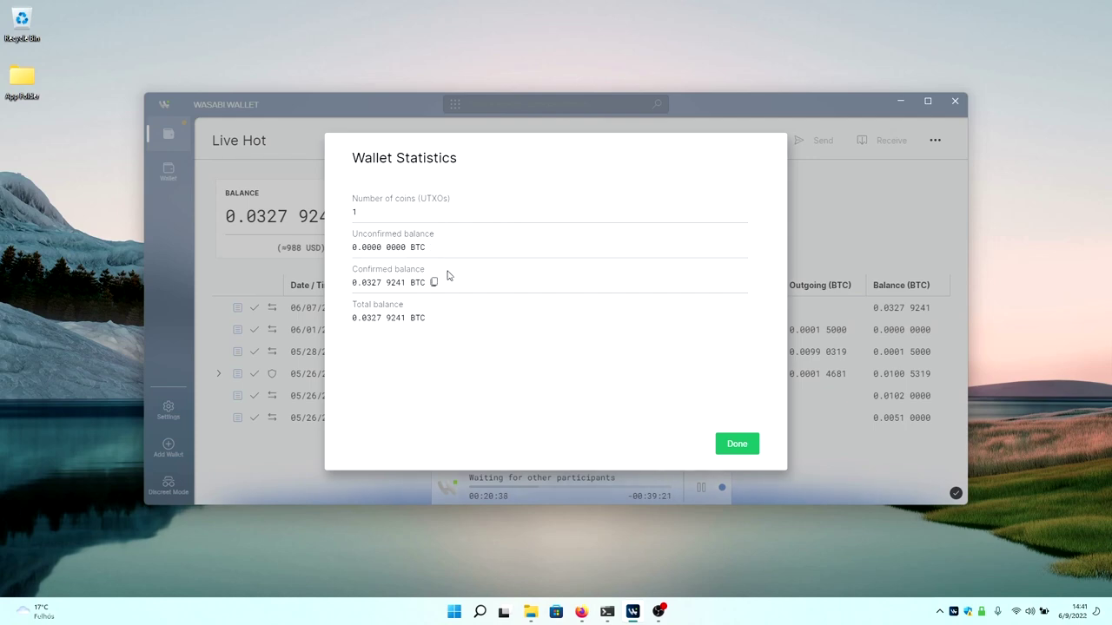
left_click(735, 445)
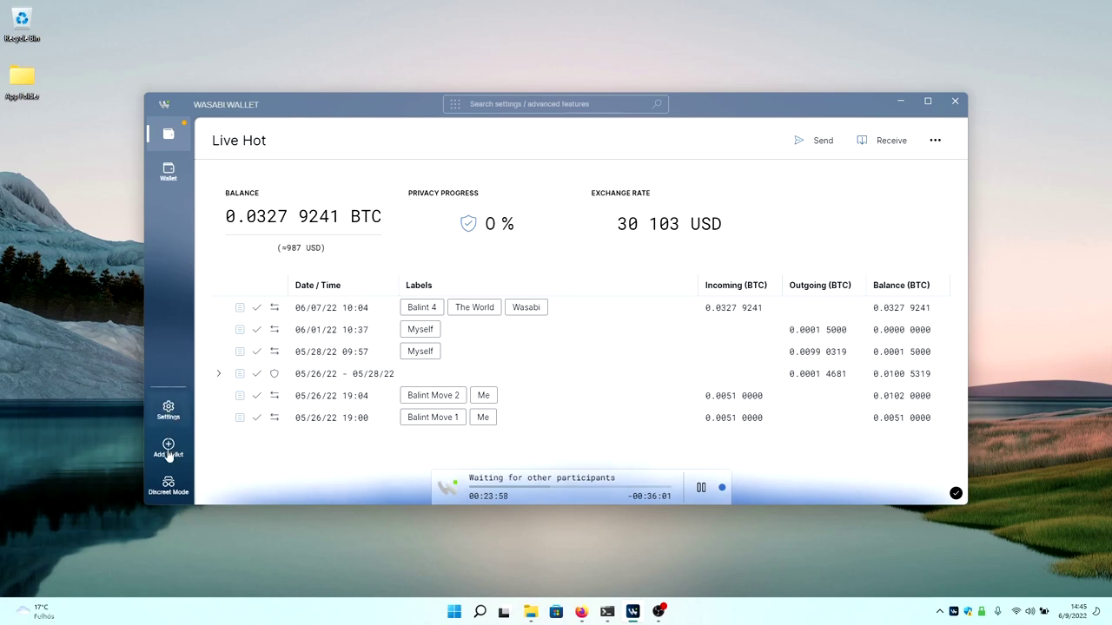
left_click(168, 453)
Create a new wallet named Wallet 2 and set and confirm its password.
left_click(418, 312)
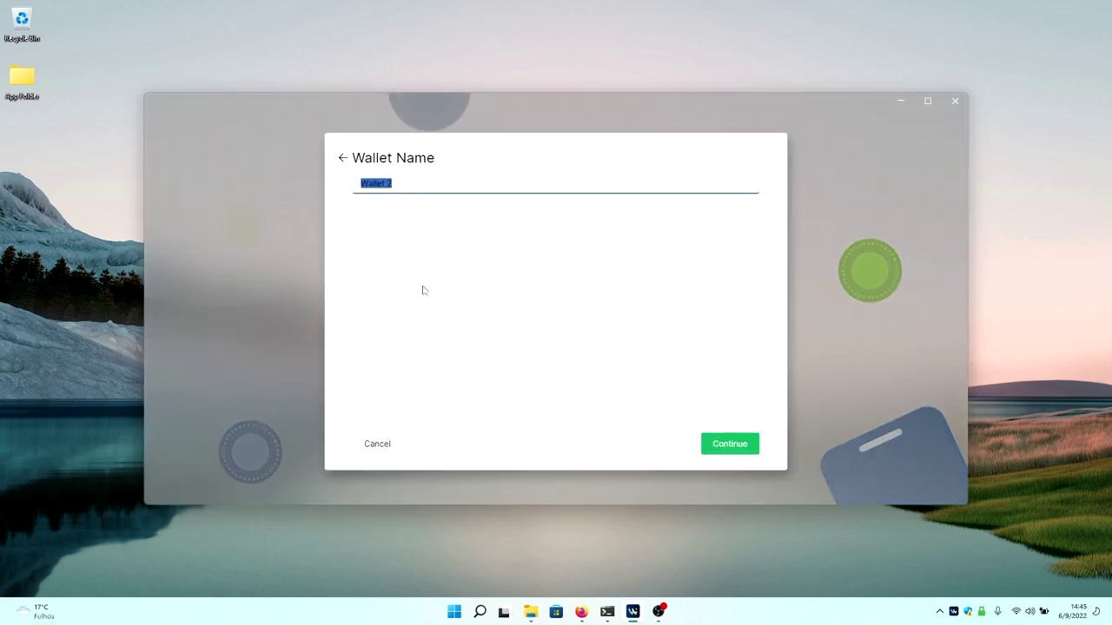
key("End")
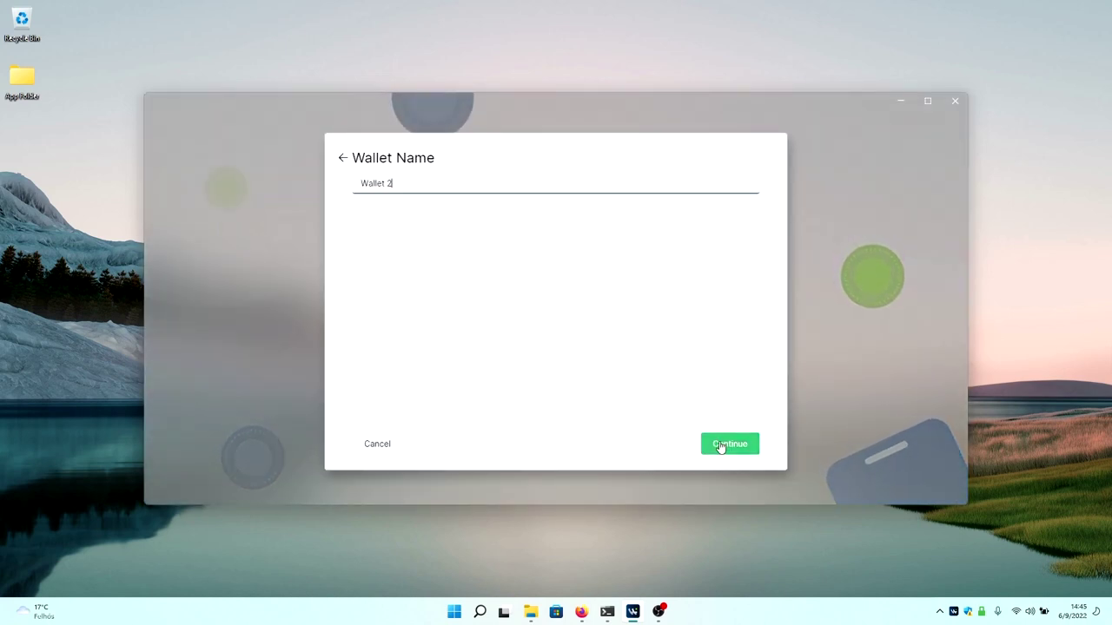
left_click(720, 448)
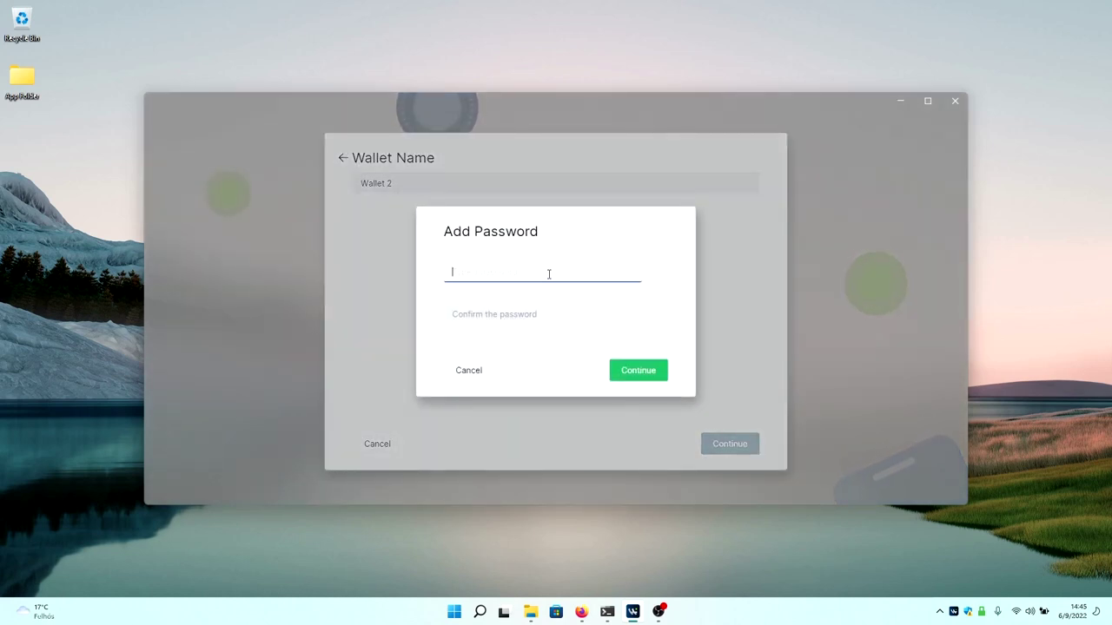
type("1234")
left_click(541, 309)
type("123")
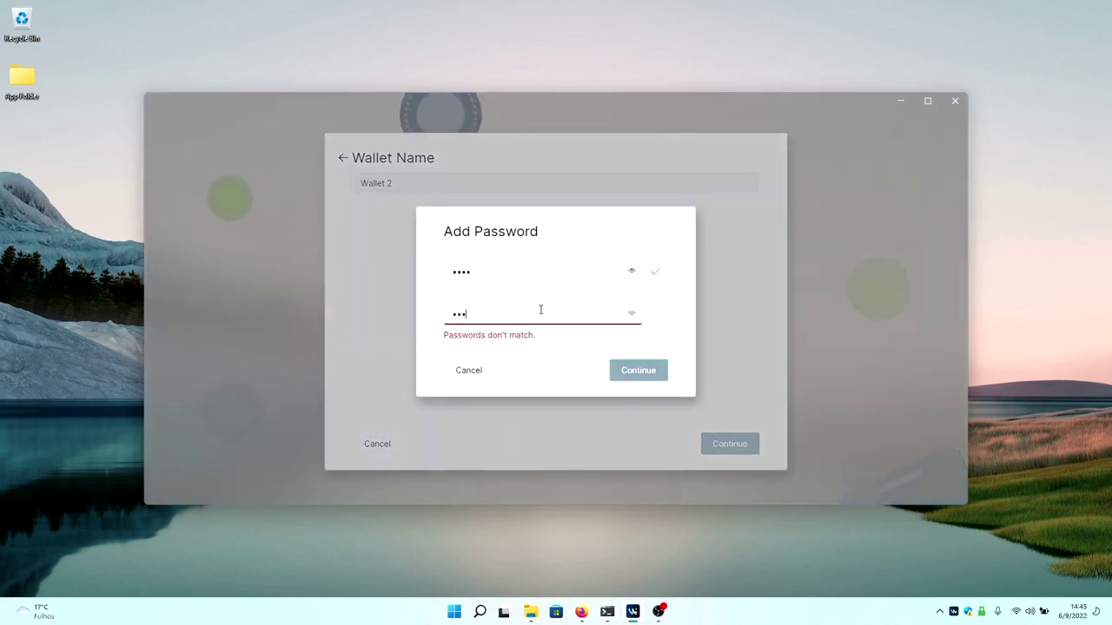
type("4")
left_click(656, 374)
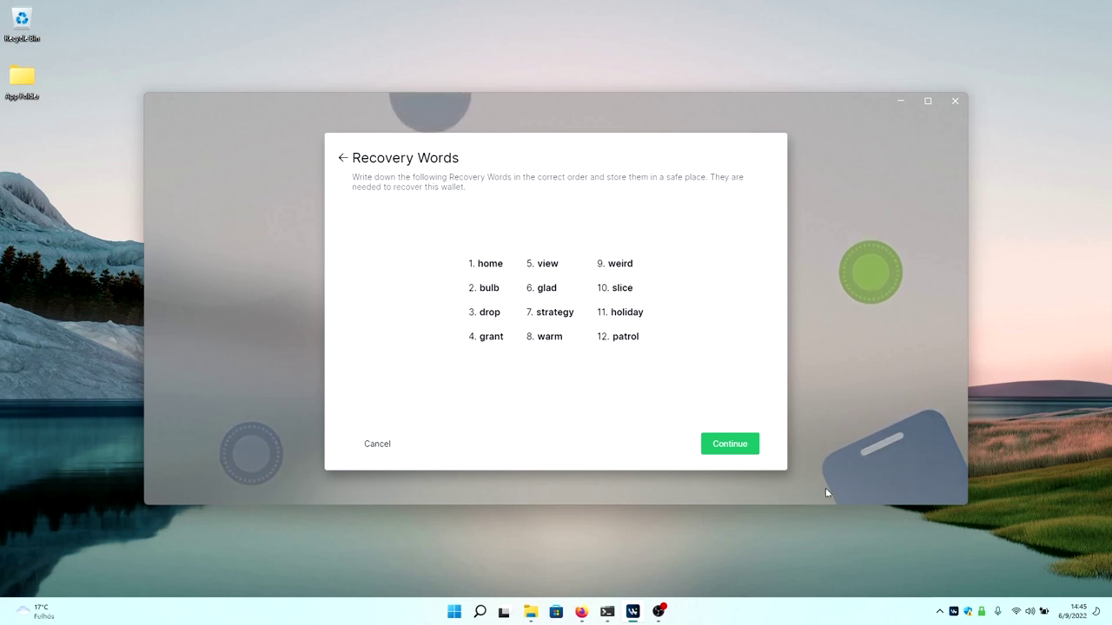
Continue past Wallet 2's recovery words toward the Coinjoin Strategy step.
left_click(721, 443)
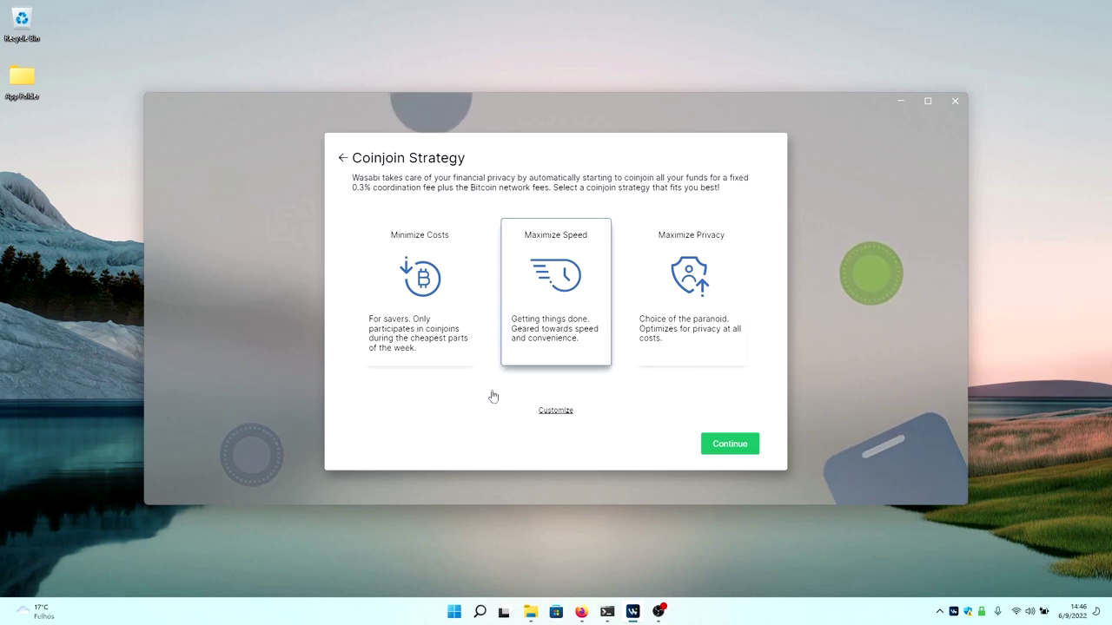
Review custom coinjoin settings keeping the Hours time preference, then finish adding Wallet 2.
left_click(554, 410)
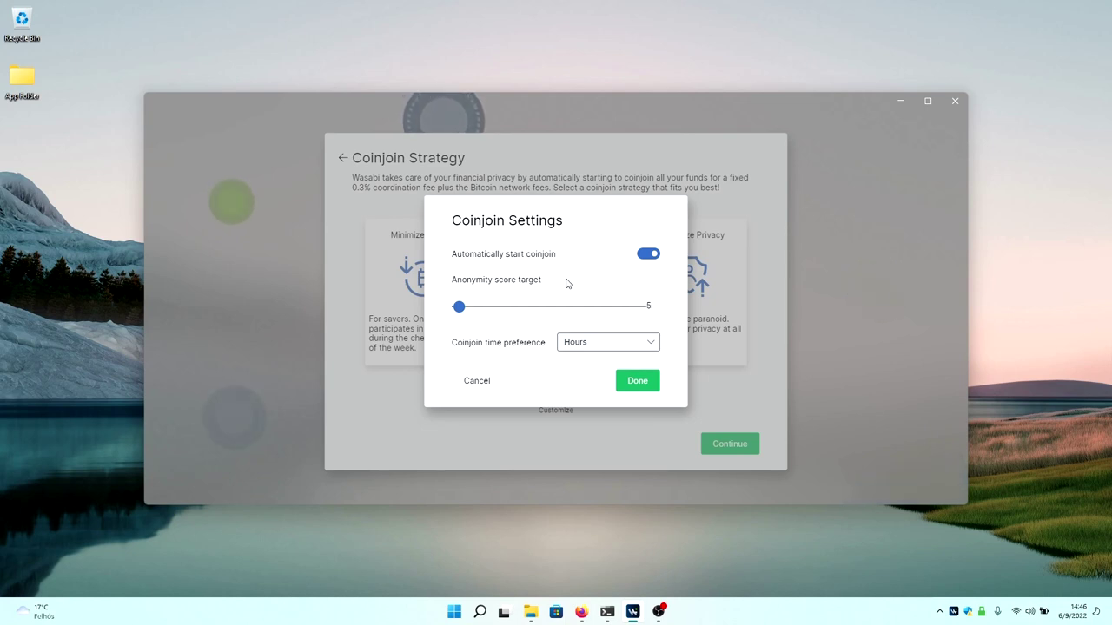
left_click(605, 346)
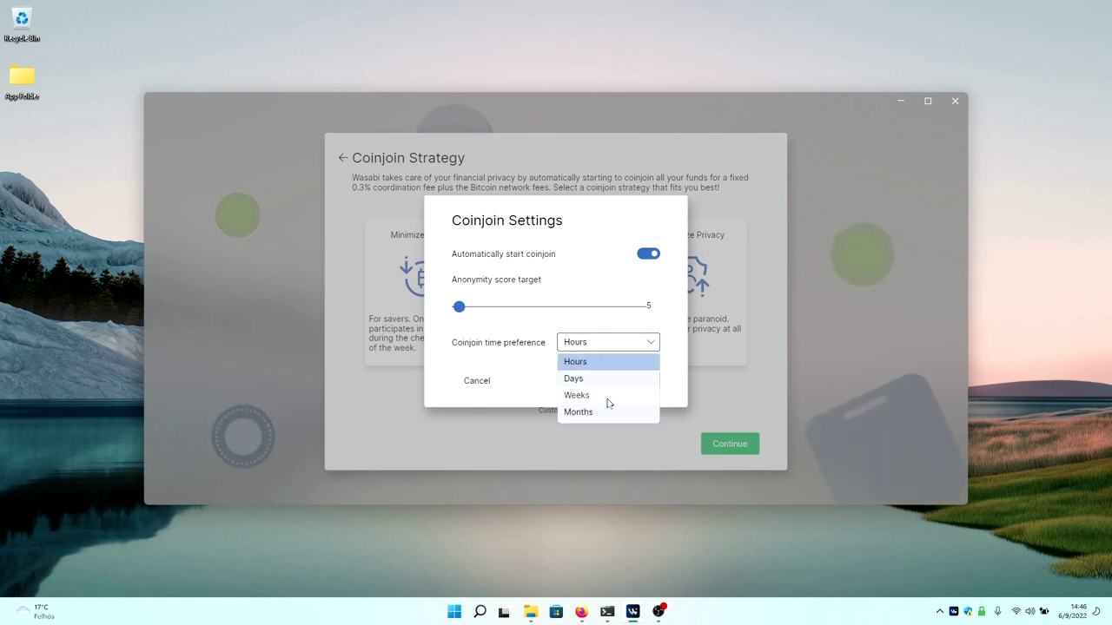
left_click(534, 350)
left_click(636, 381)
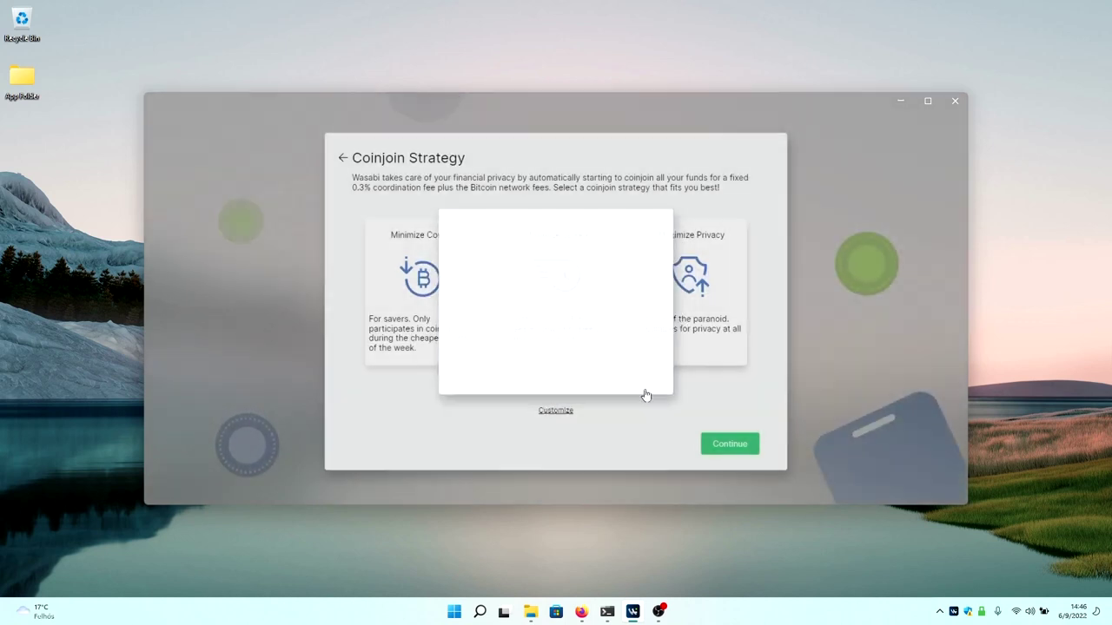
left_click(739, 444)
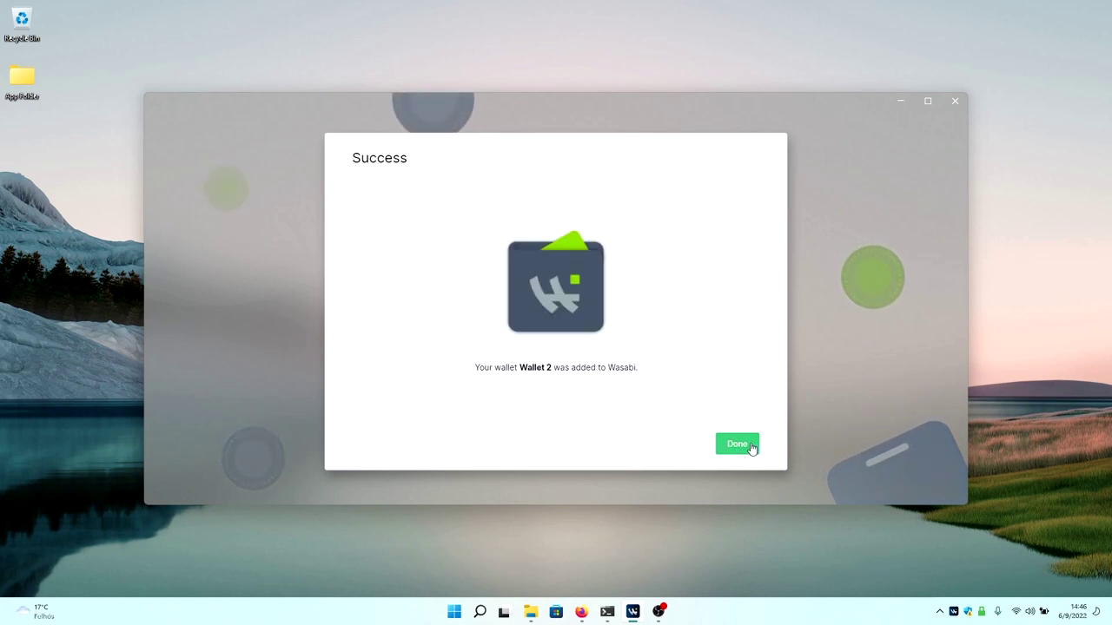
Dismiss the success screen and unlock Wallet 2 with its password.
left_click(738, 444)
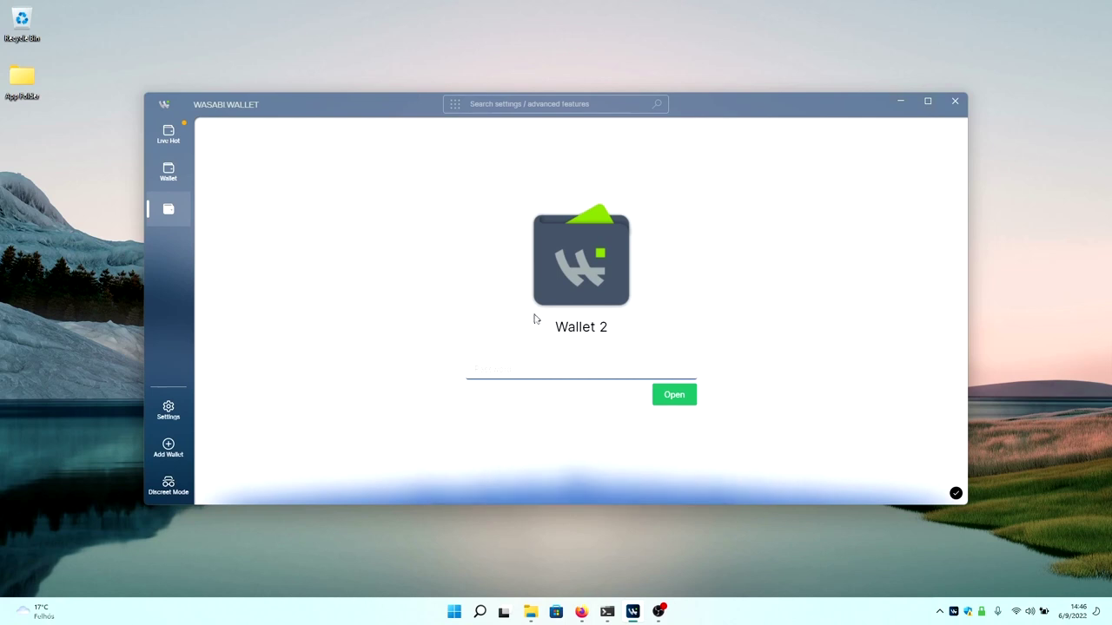
type("1234")
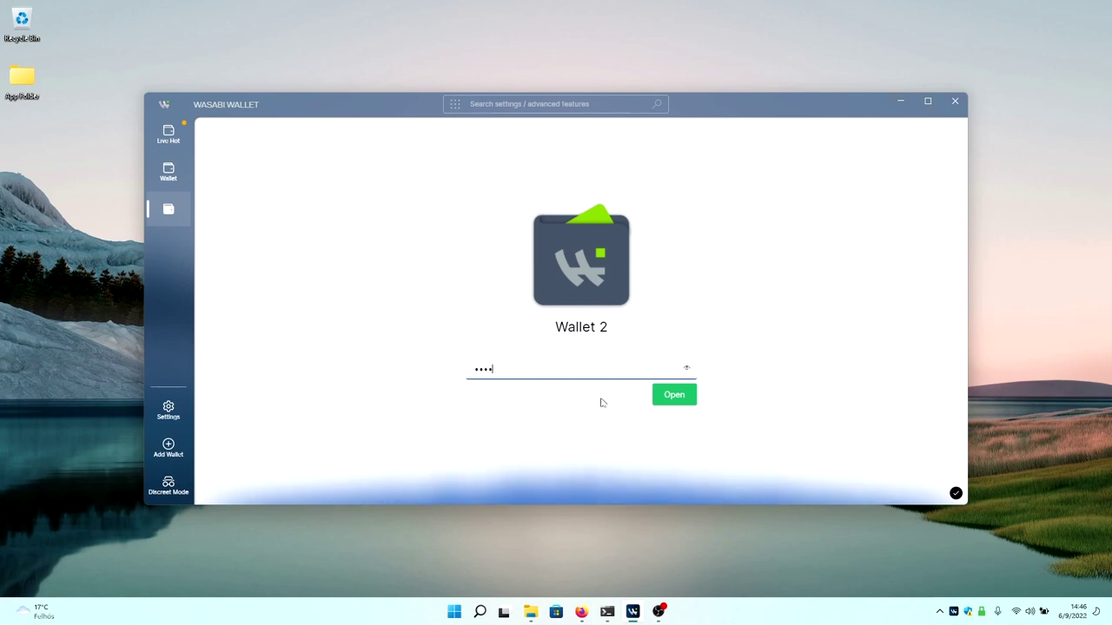
left_click(675, 399)
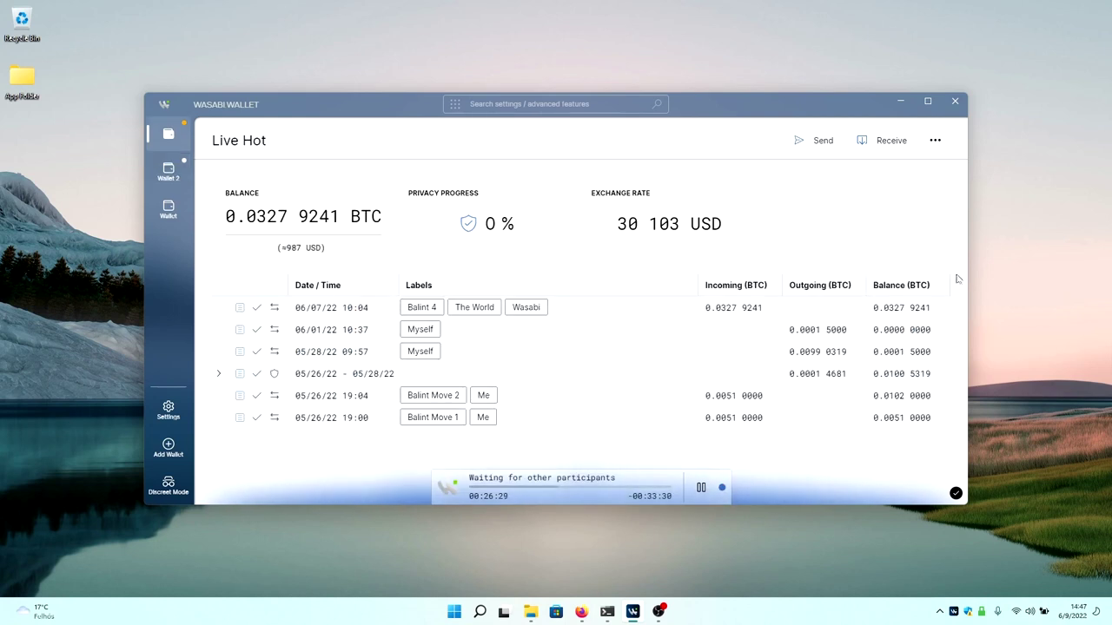
Open the General settings page, with Dark mode off, Tor anonymization on and fees in sats.
mouse_move(956, 495)
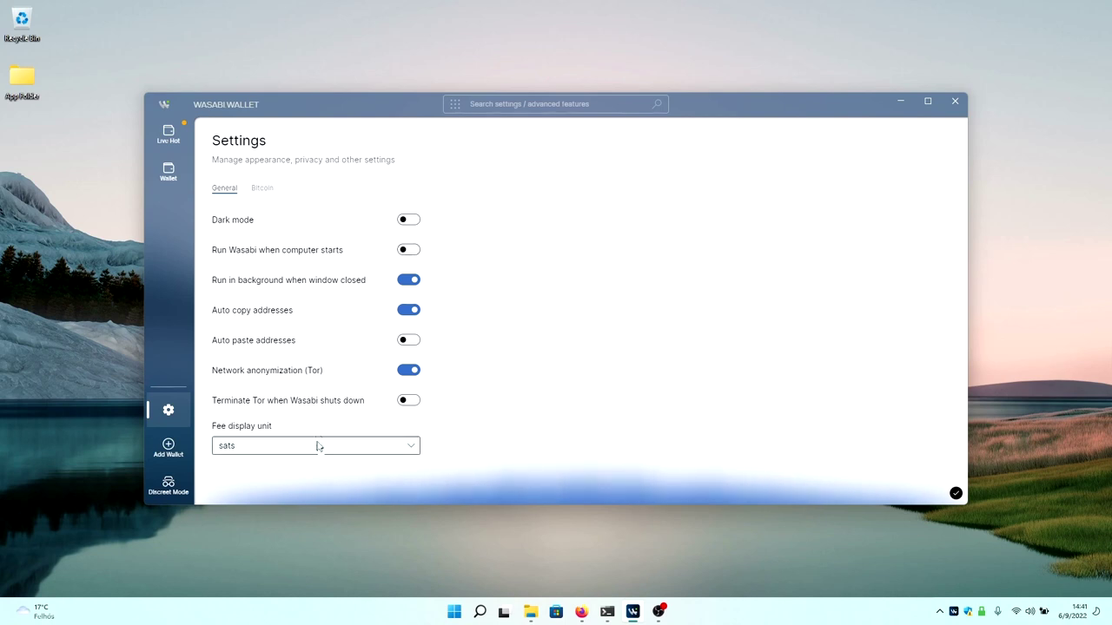
Show the Bitcoin settings tab, then bring up the Add Wallet options.
left_click(262, 187)
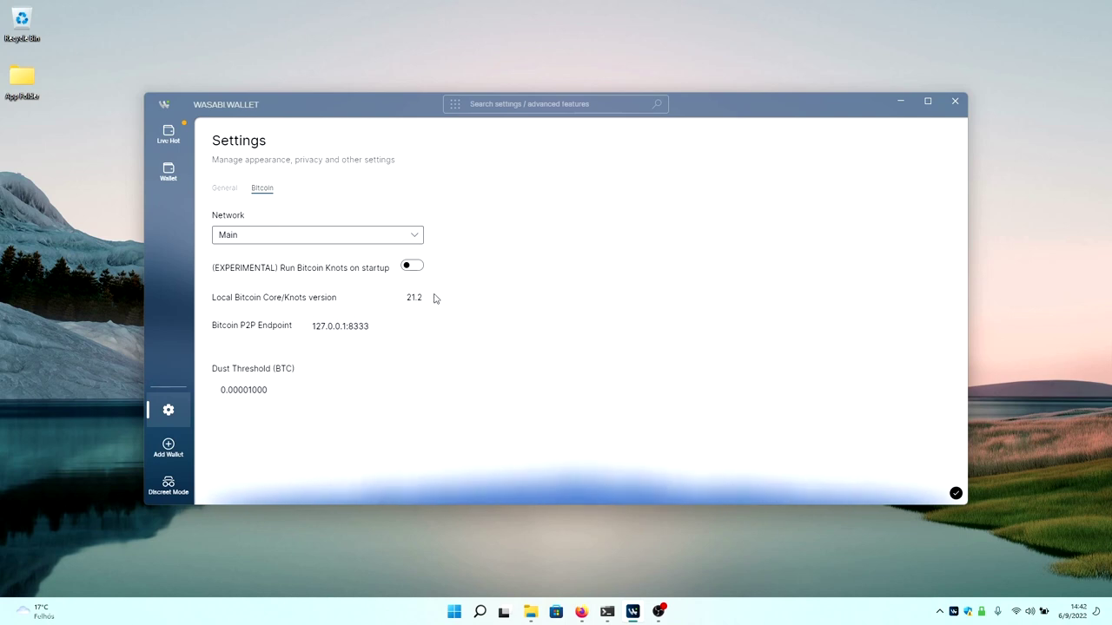
left_click(167, 446)
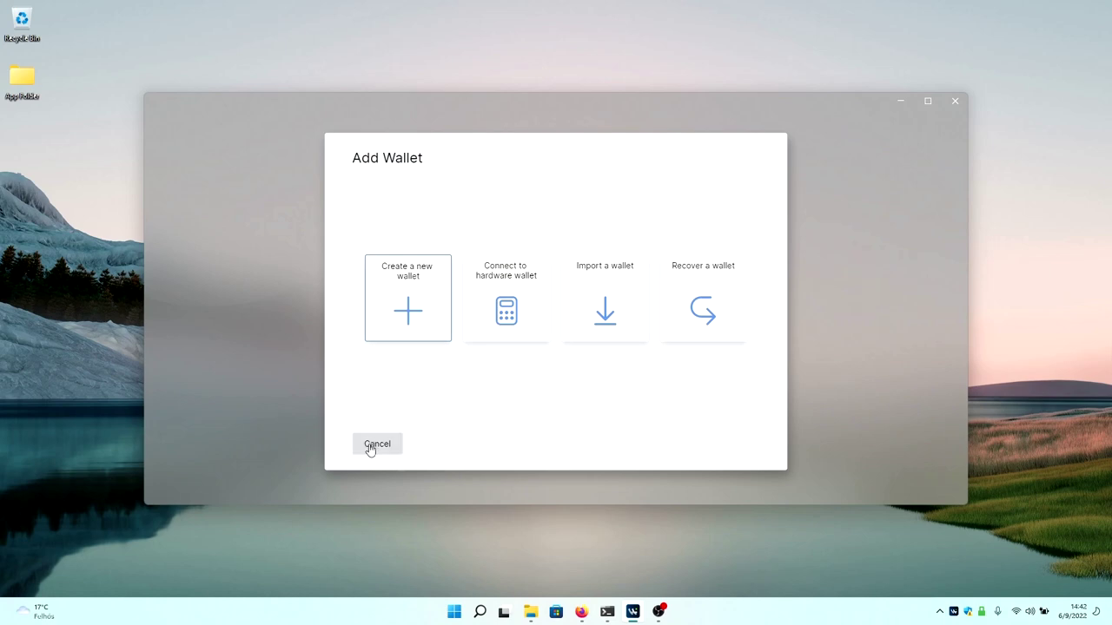
Dismiss Add Wallet and view Live Hot with discreet mode on, then off again.
left_click(383, 453)
left_click(170, 492)
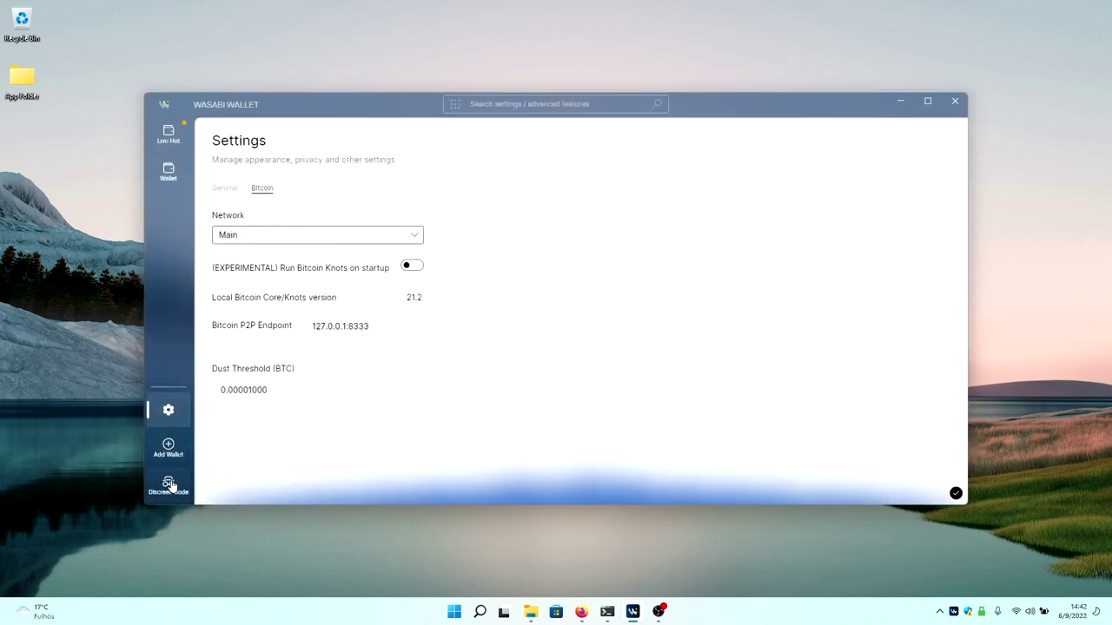
left_click(170, 136)
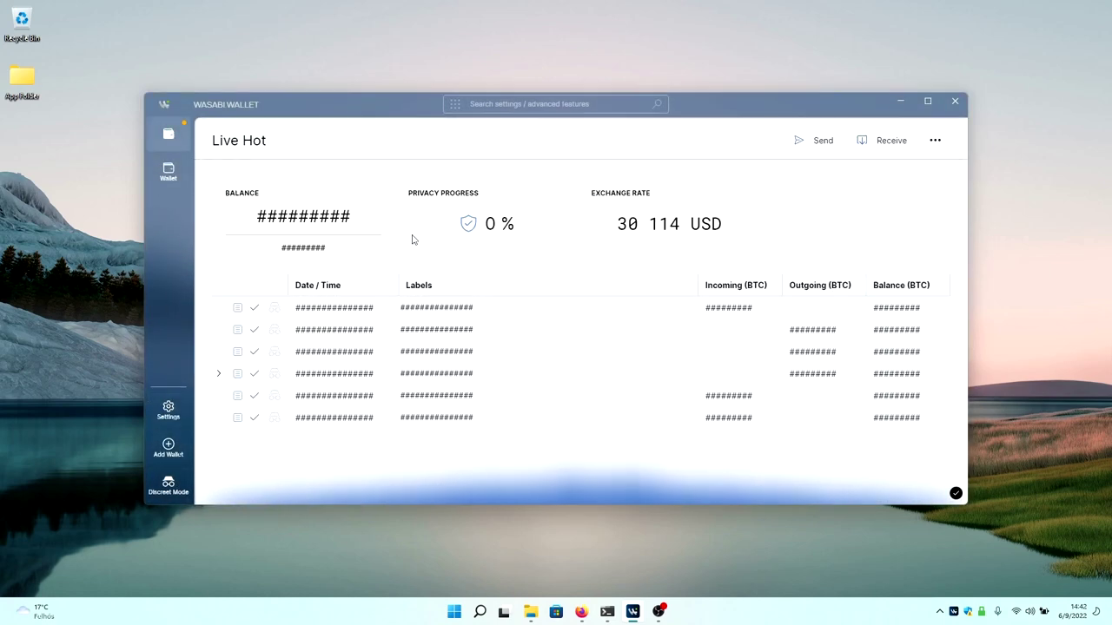
left_click(178, 488)
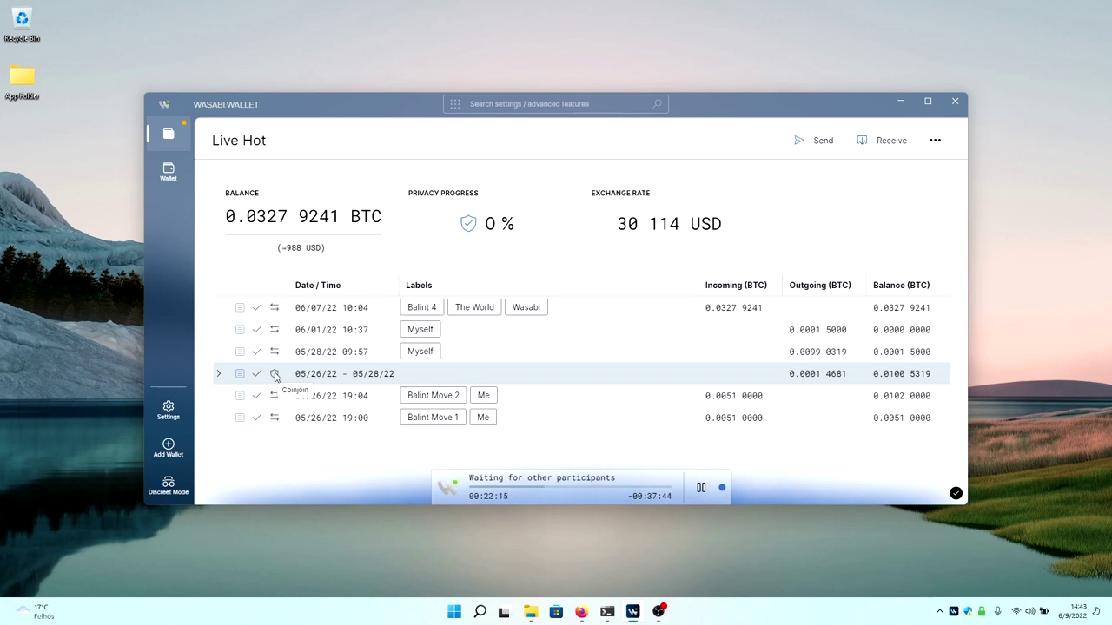
Expand the 05/26–05/28 coinjoin group and check its details: 15 transactions, 14681 sats fees.
left_click(220, 375)
scroll(224, 377, "down", 5)
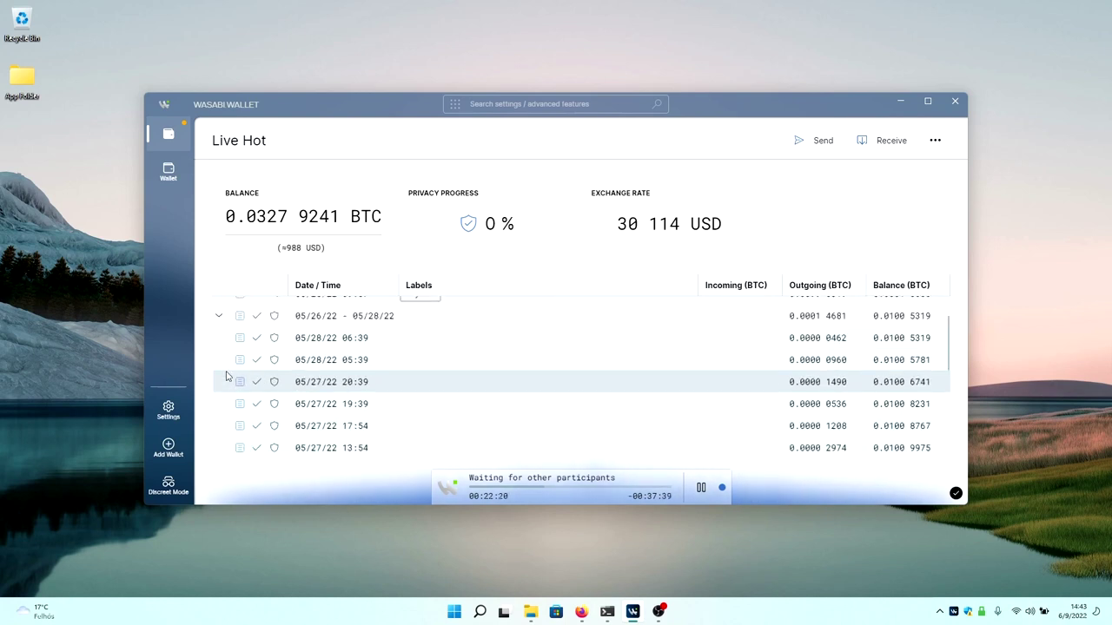
scroll(225, 375, "down", 4)
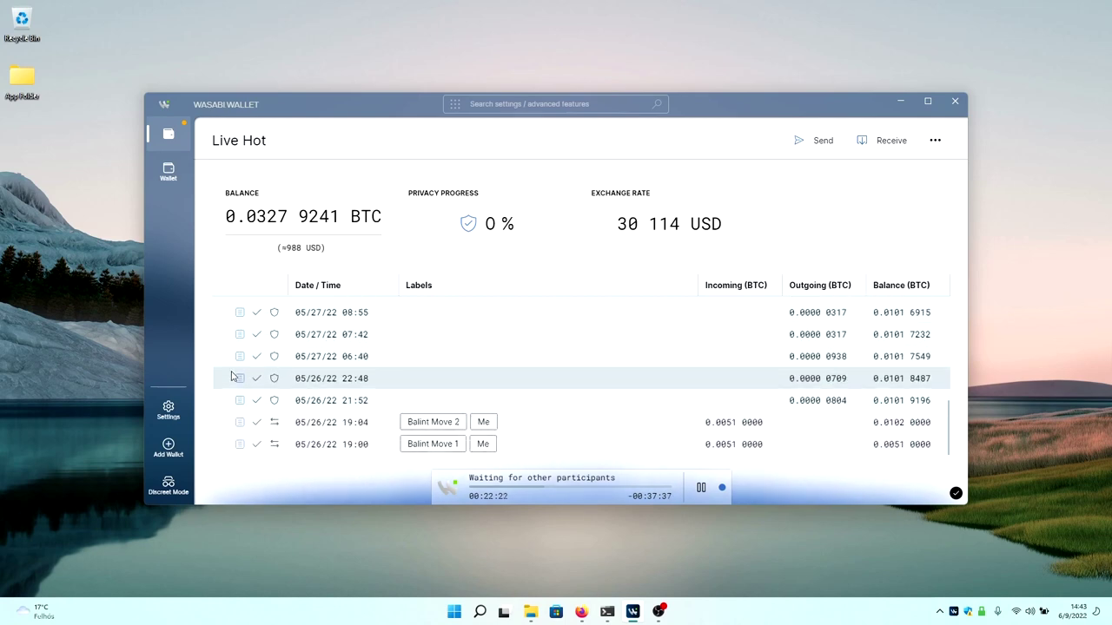
scroll(225, 375, "up", 5)
scroll(225, 376, "up", 2)
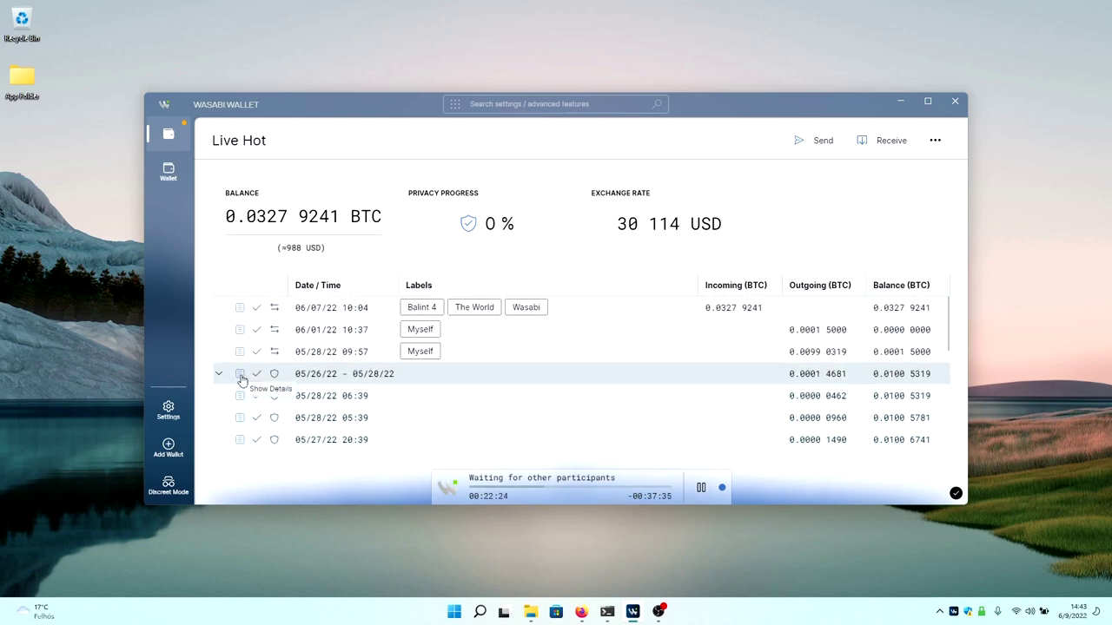
left_click(241, 375)
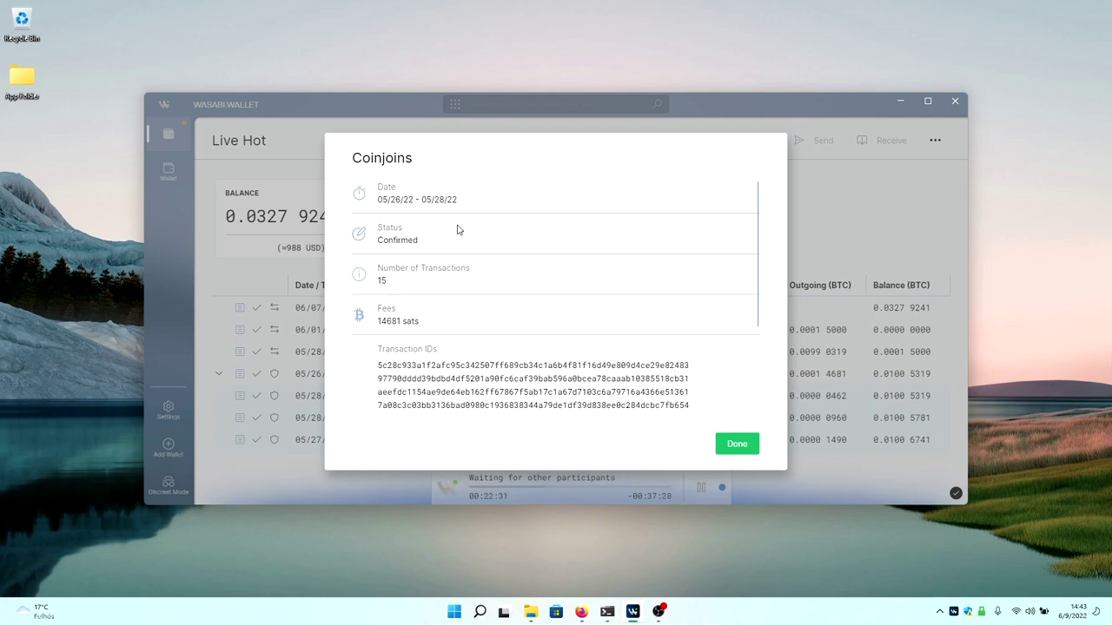
scroll(506, 296, "down", 2)
scroll(506, 296, "down", 2)
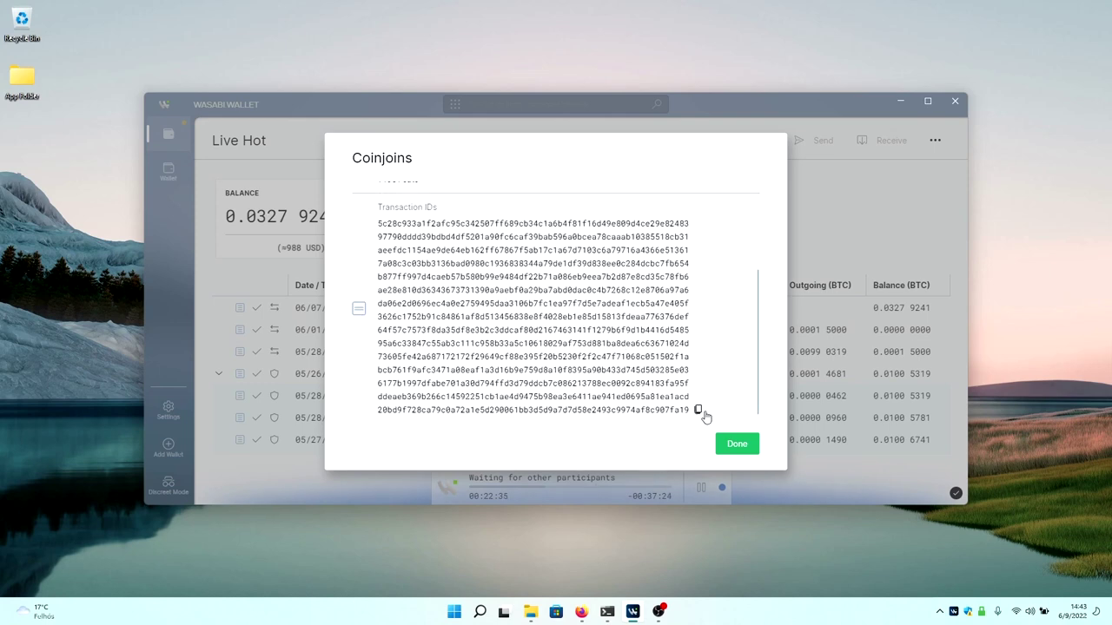
left_click(749, 445)
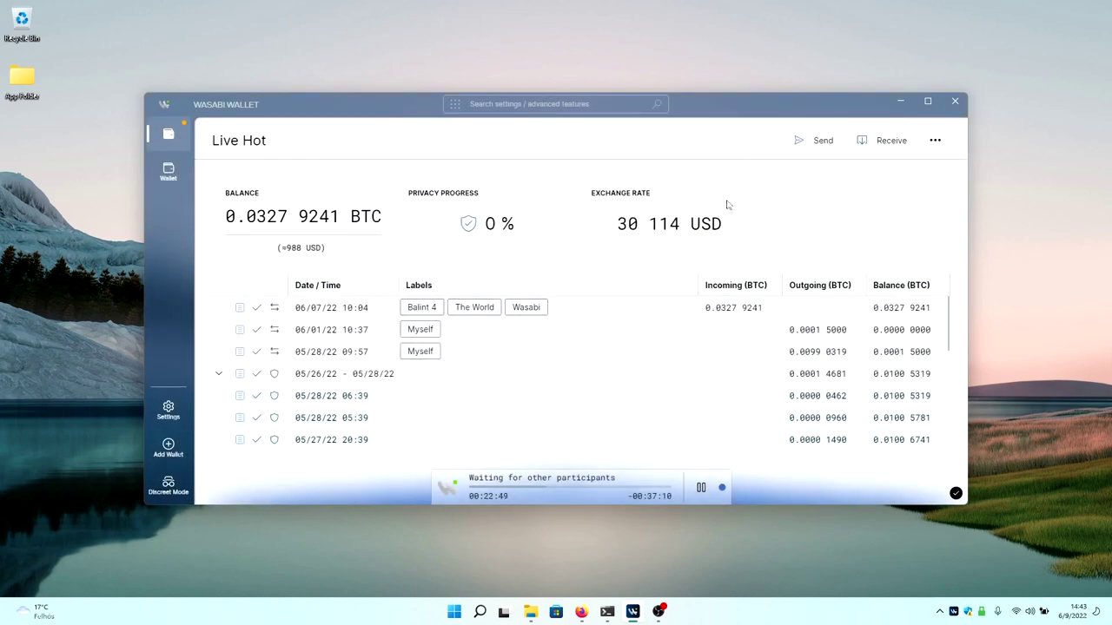
Browse the 'Search settings / advanced features' dropdown down to its Open section, then close it.
left_click(565, 102)
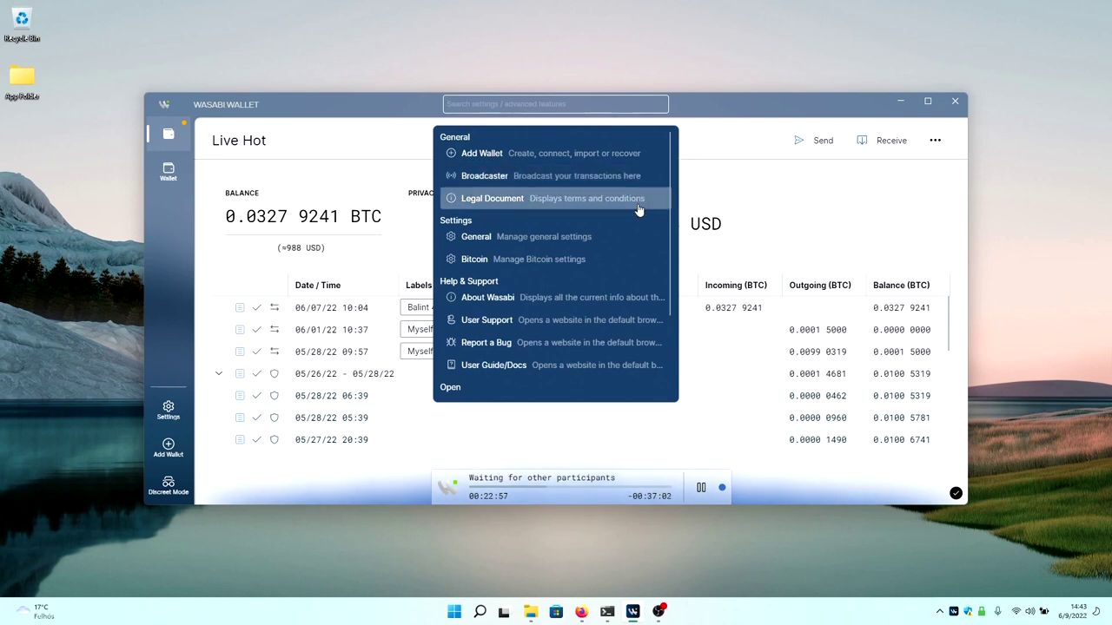
scroll(566, 327, "down", 3)
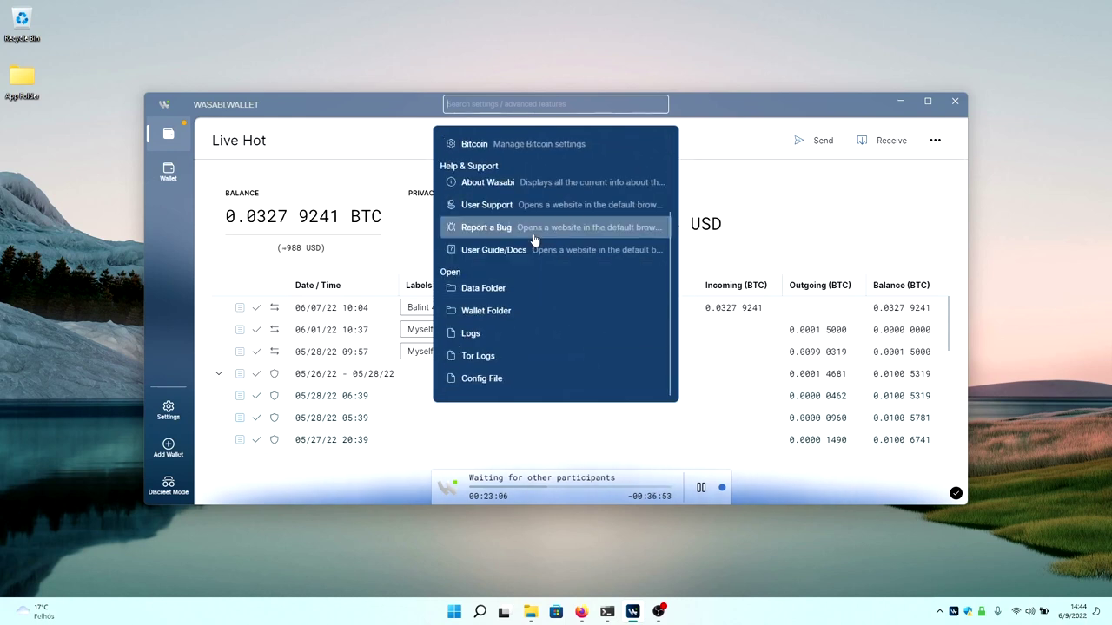
left_click(518, 288)
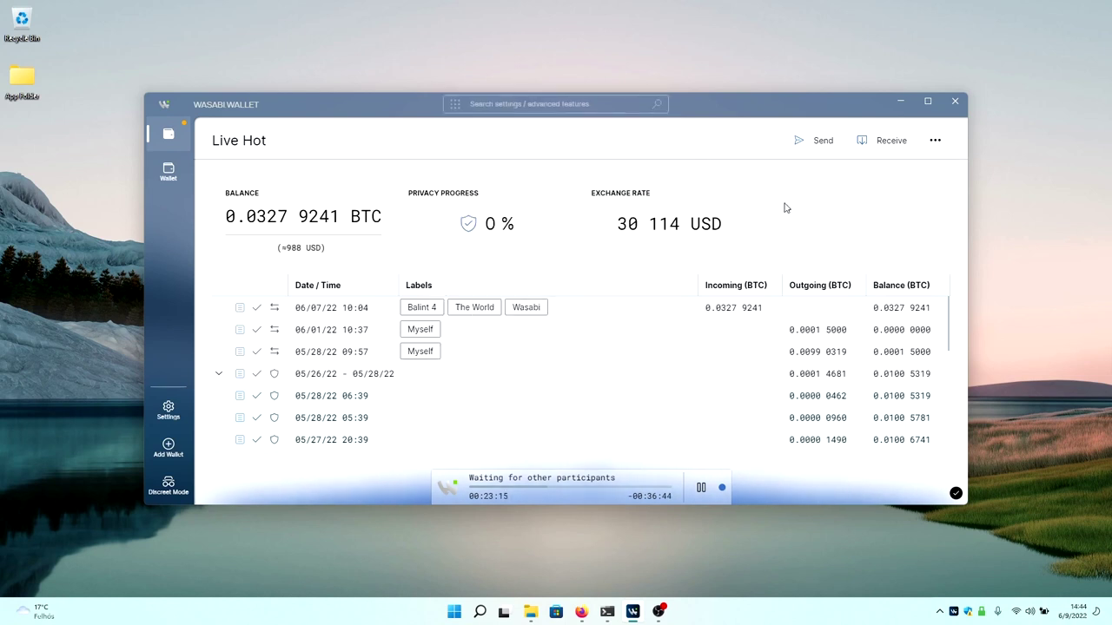